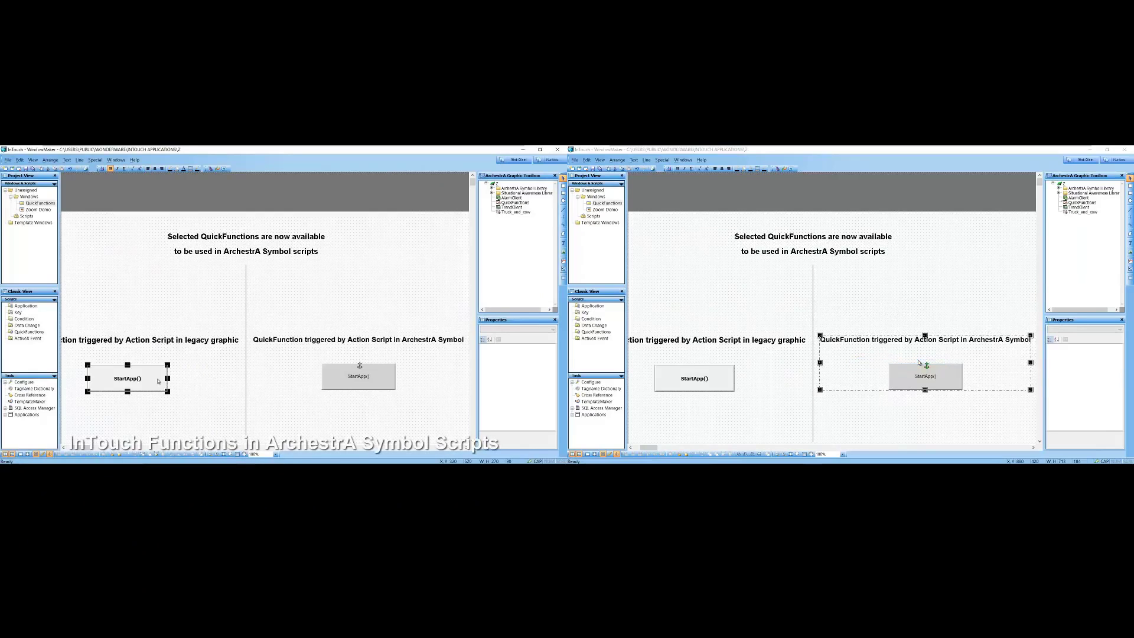
Review the StartApp("notepad.exe") action scripts of the legacy button and the ArchestrA symbol button
double_click(919, 363)
double_click(159, 381)
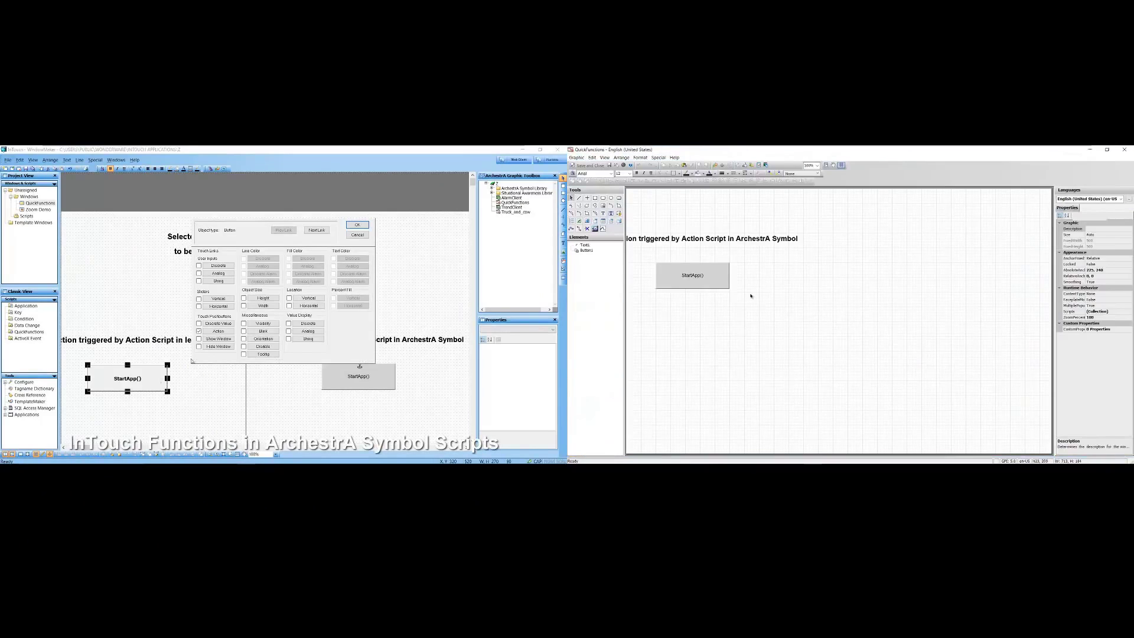
double_click(709, 278)
left_click(218, 331)
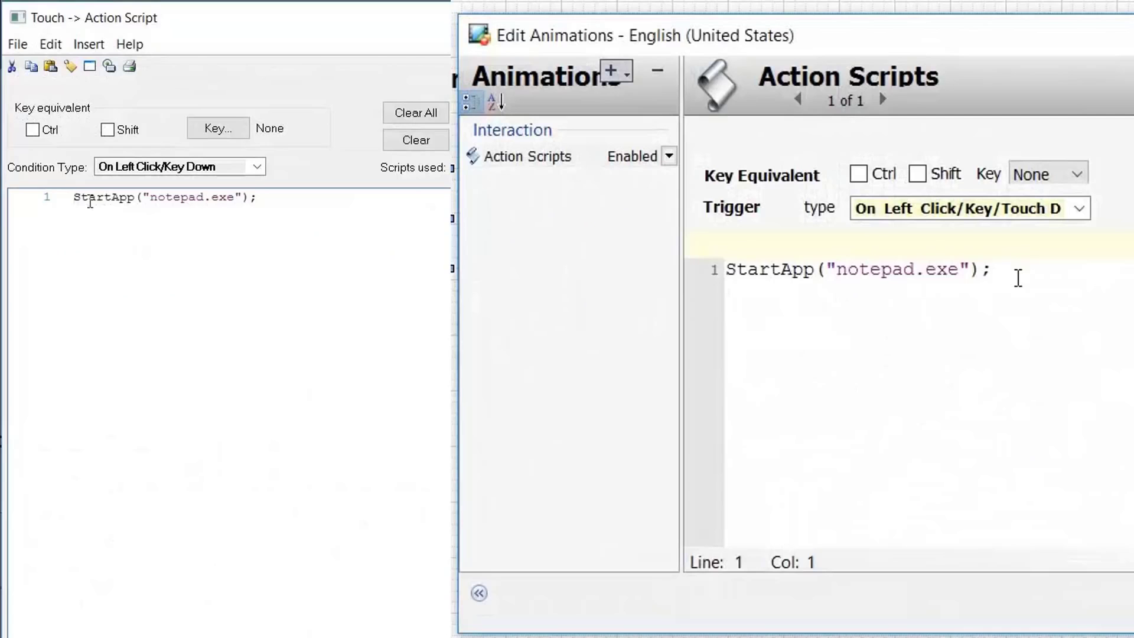
left_click_drag(879, 290, 798, 288)
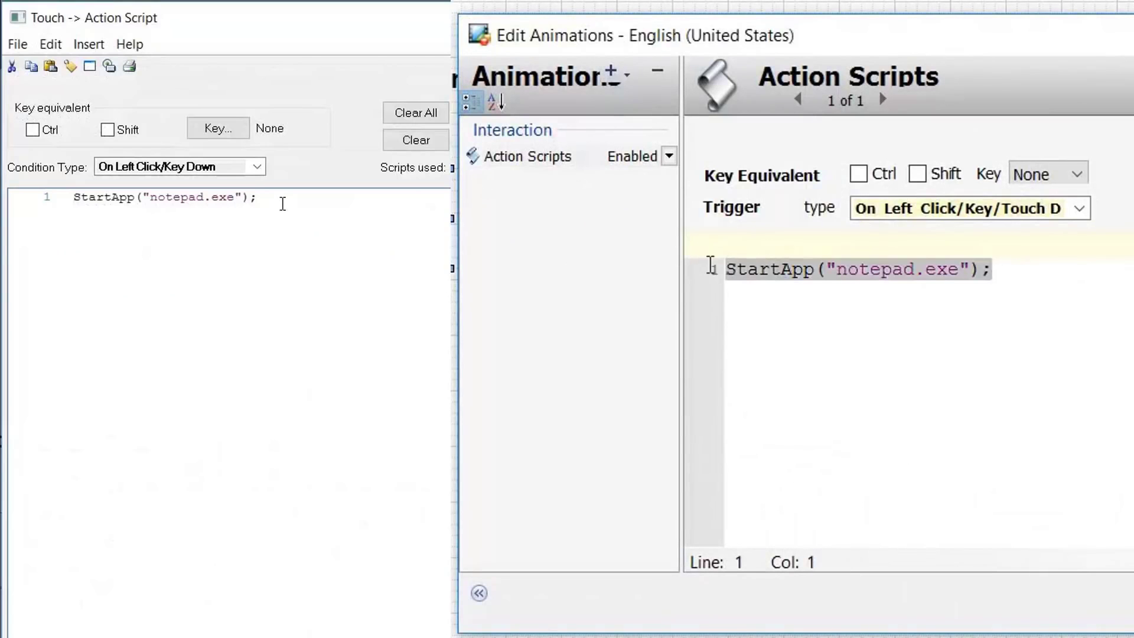
key("Return")
left_click(994, 372)
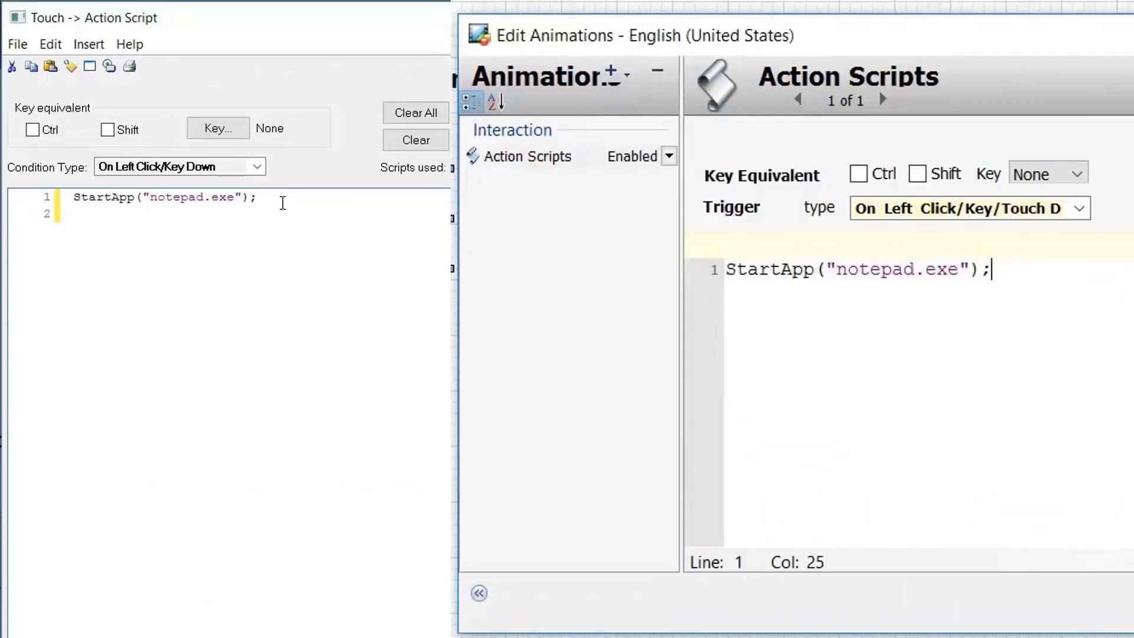
Browse the available InTouch functions in the script editor's function list
key("ctrl+space")
left_click(558, 114)
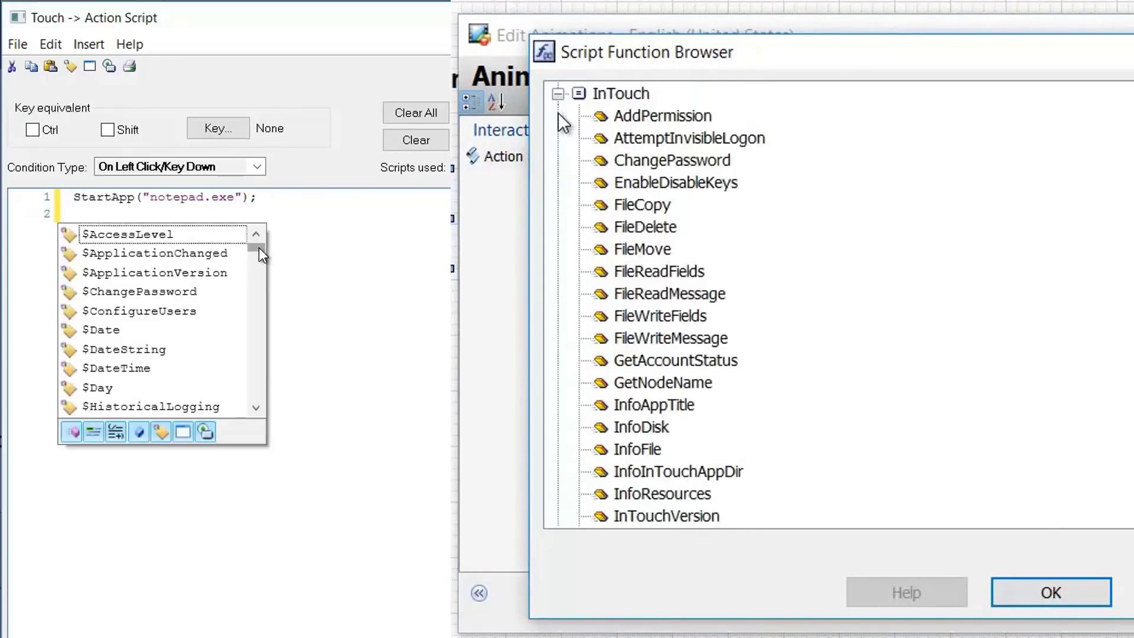
left_click_drag(259, 247, 257, 304)
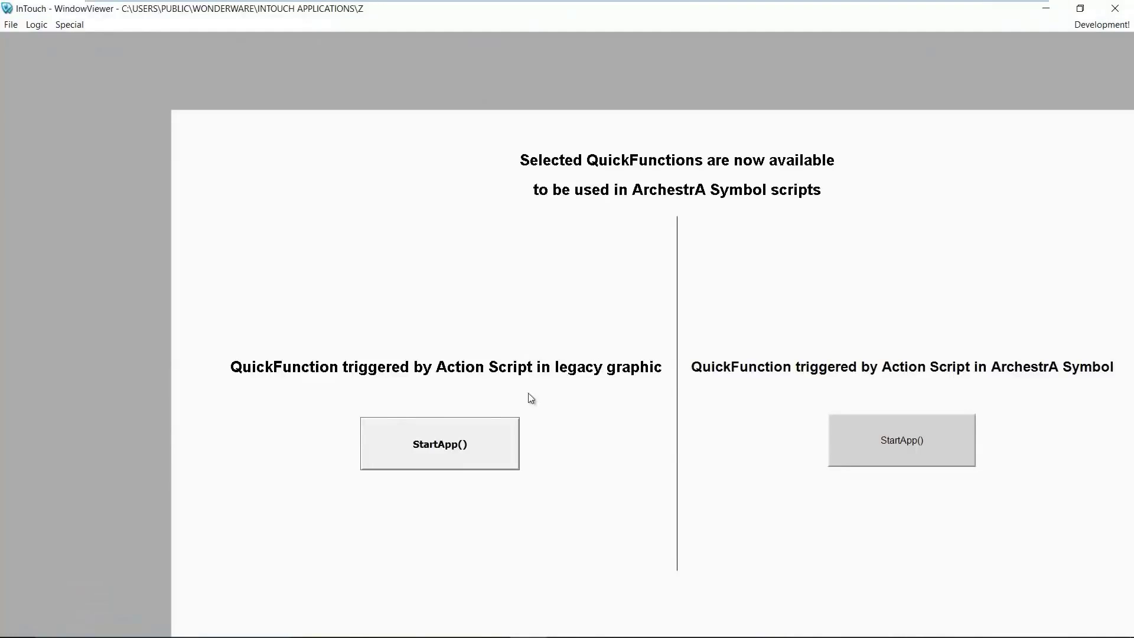
Launch Notepad from the legacy StartApp() button, close it, then launch it from the ArchestrA symbol button
left_click(454, 432)
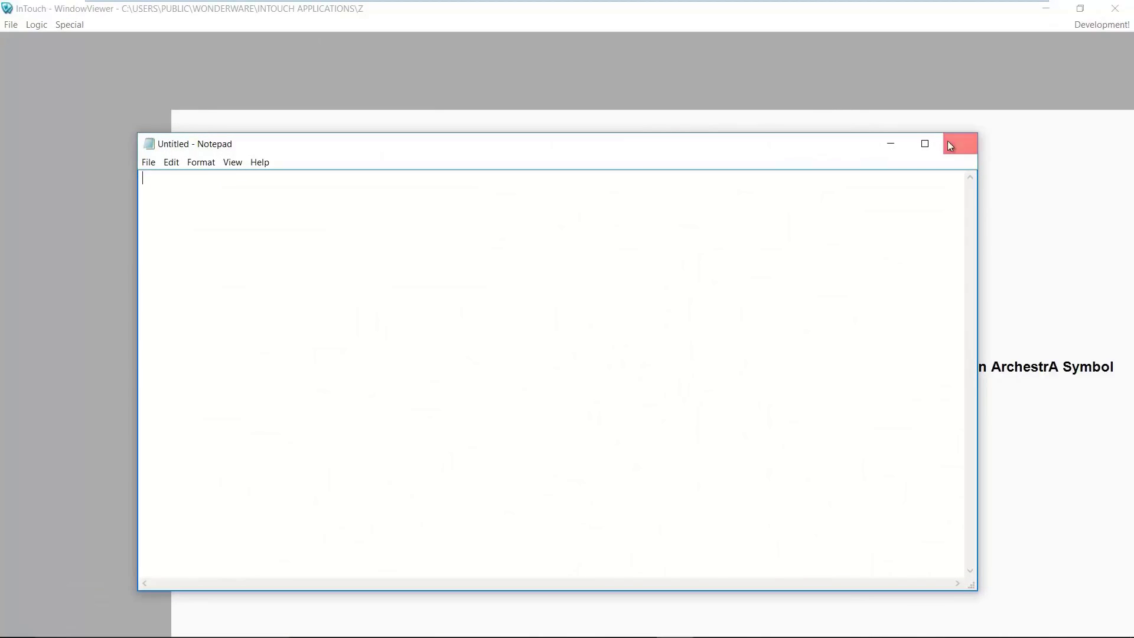
left_click(962, 149)
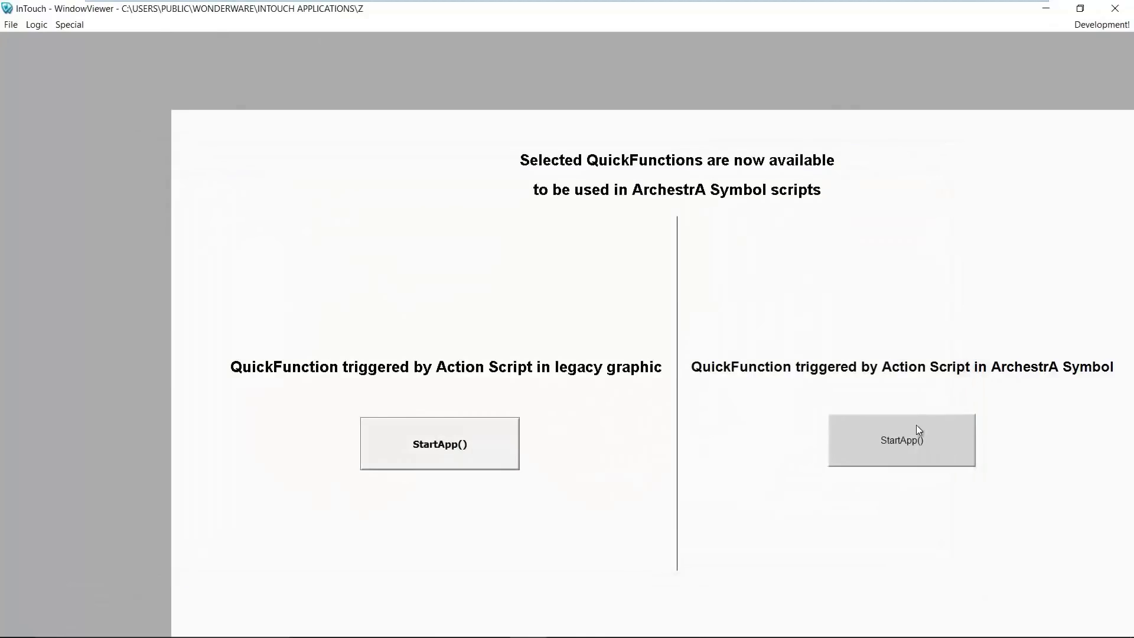
left_click(916, 442)
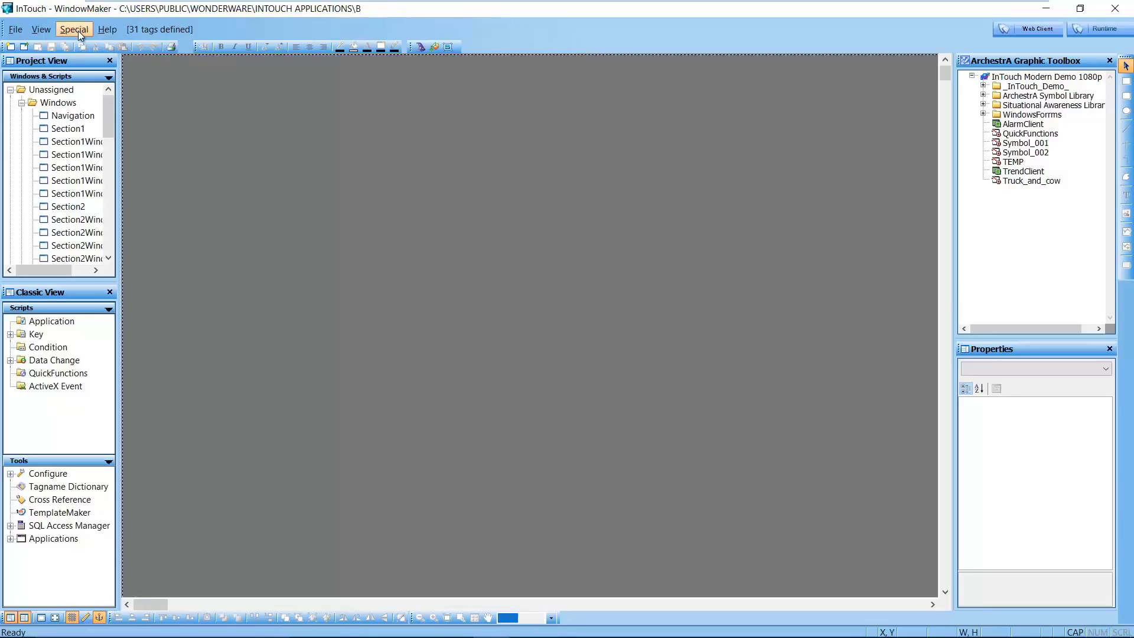
Check the Notify Clients option, close WindowMaker and confirm notifying the NAD clients
left_click(78, 31)
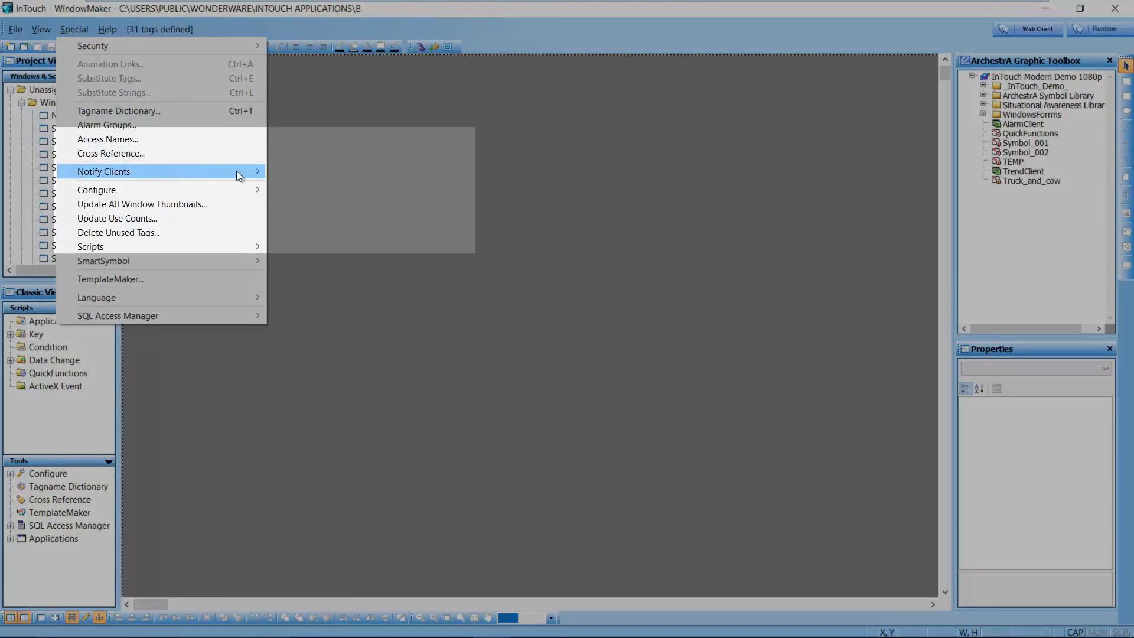
mouse_move(244, 173)
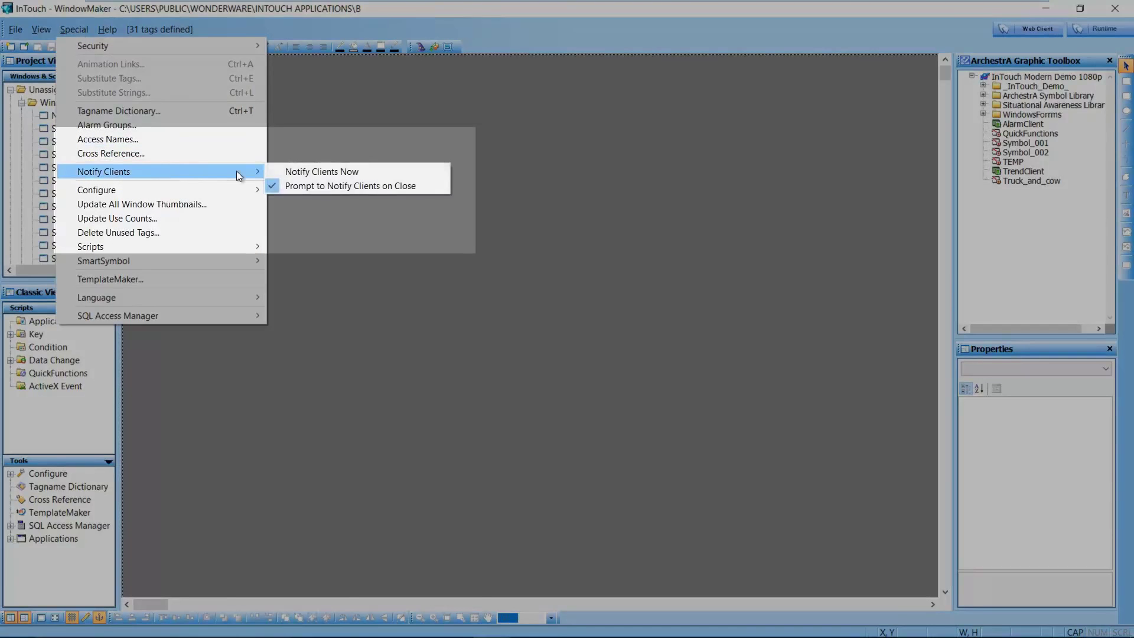
left_click(427, 186)
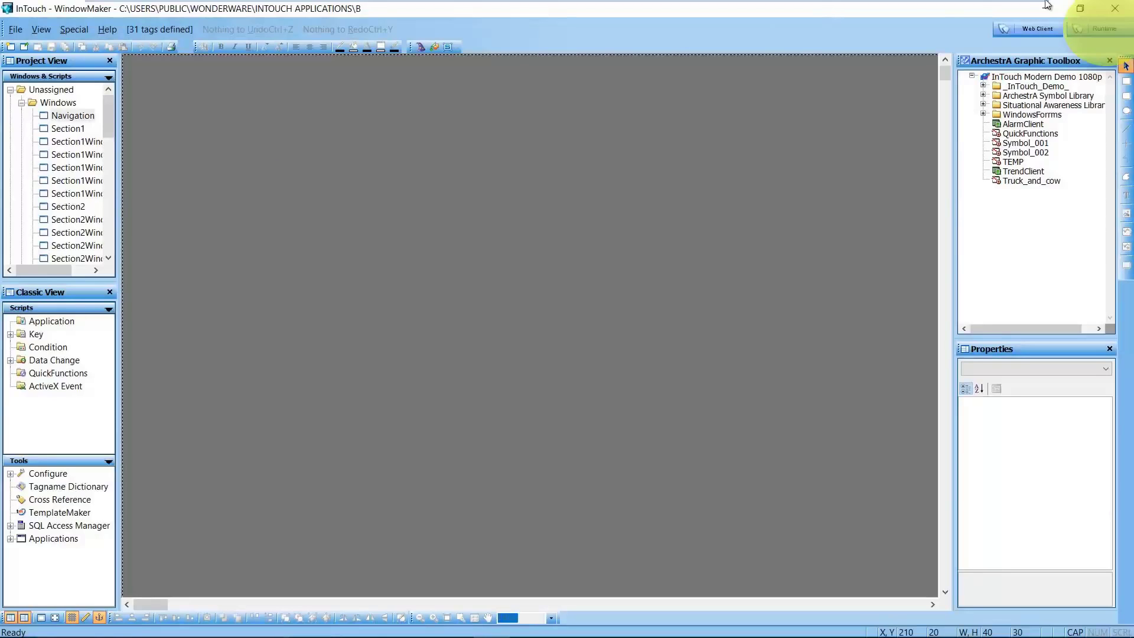
left_click(1115, 9)
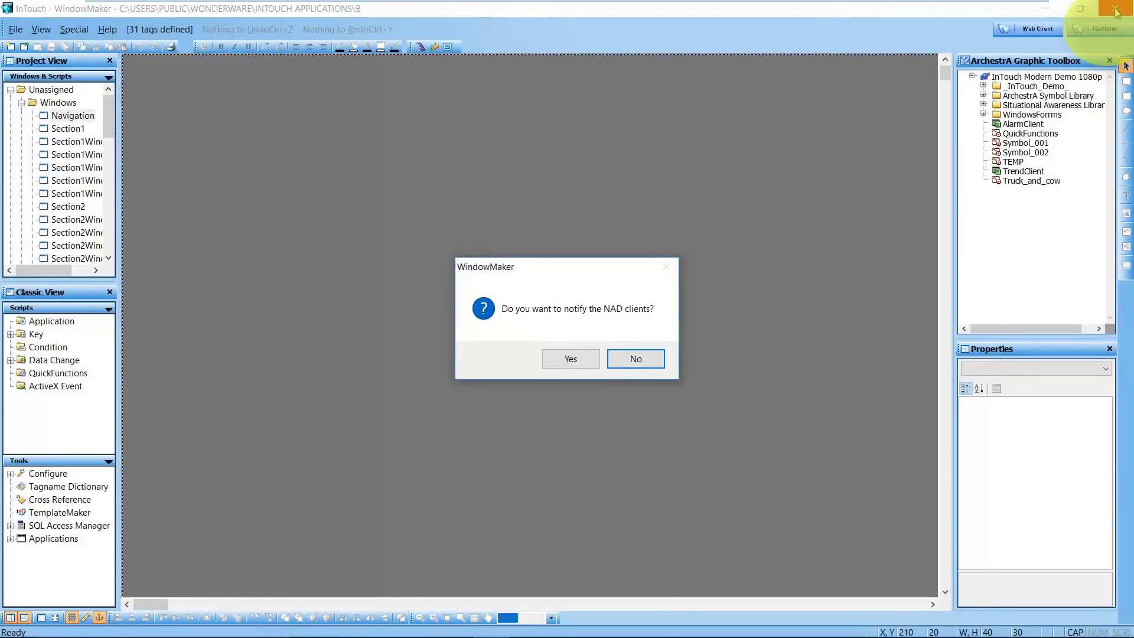
left_click(573, 359)
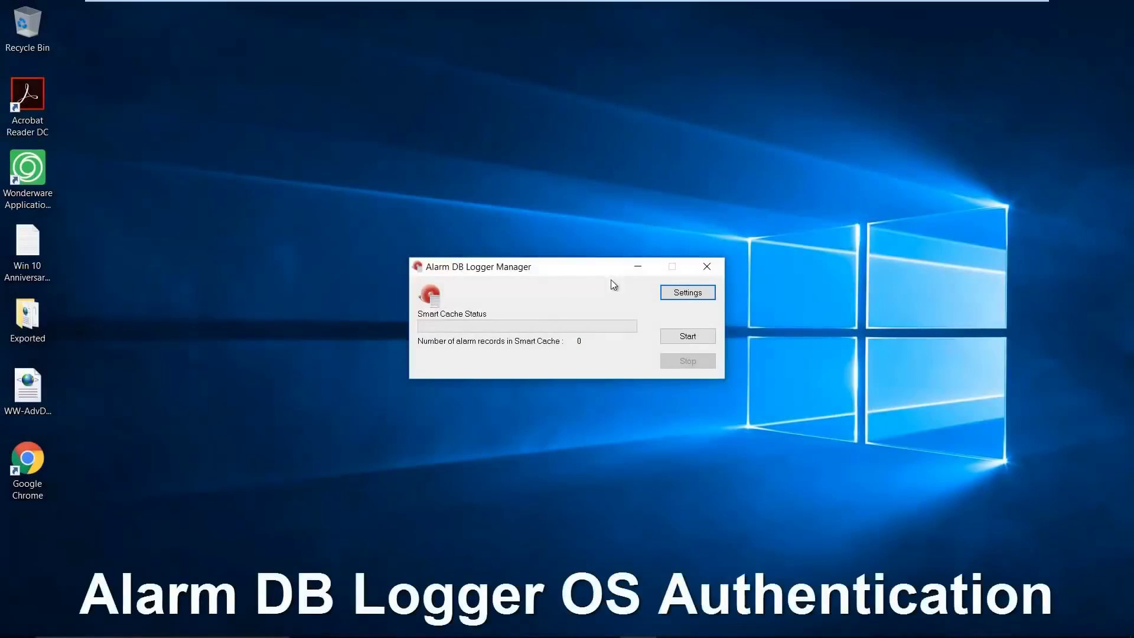
Open the logger's database Settings and show the SQL Server / Windows Authentication options
left_click(671, 298)
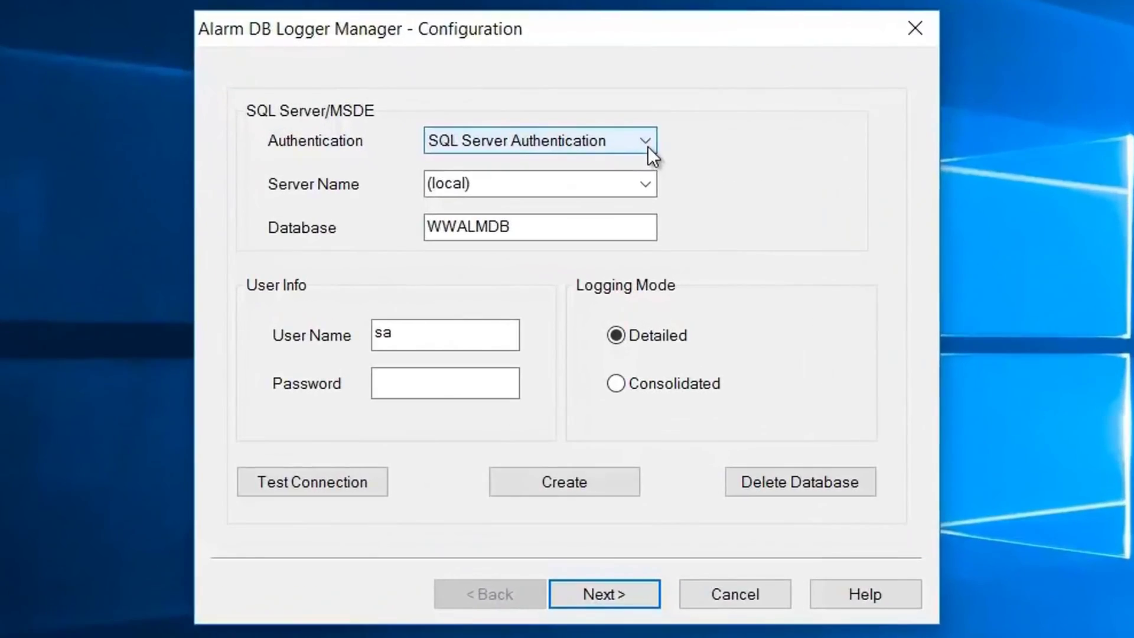
left_click(606, 228)
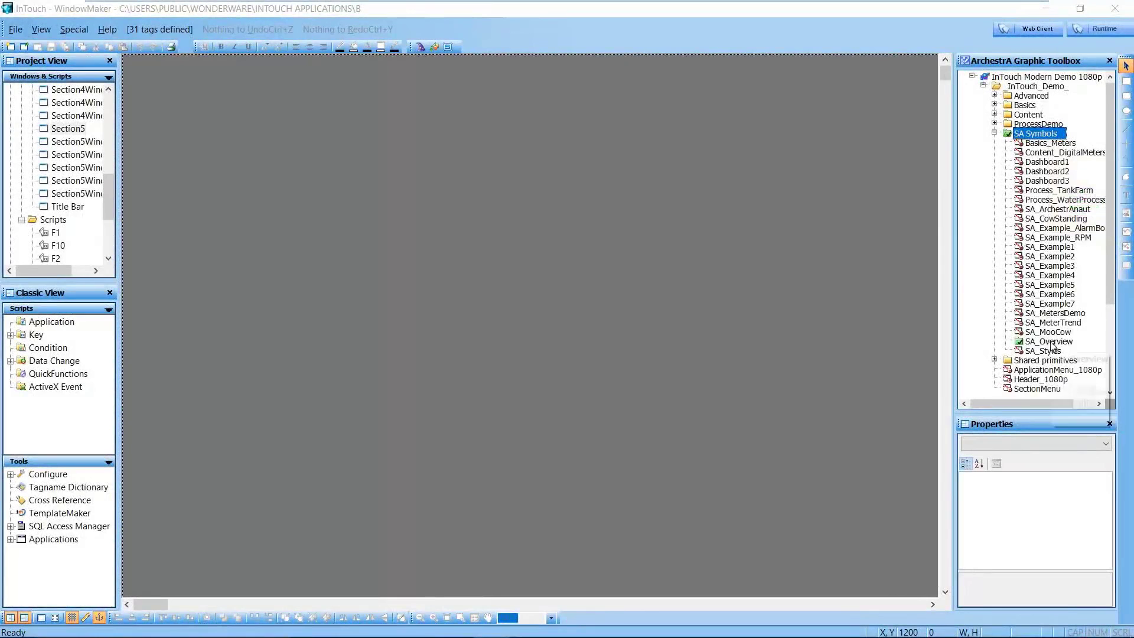
Set SA_Overview as the Web Client home symbol and launch the application in InTouch Web
left_click(1053, 343)
right_click(1054, 347)
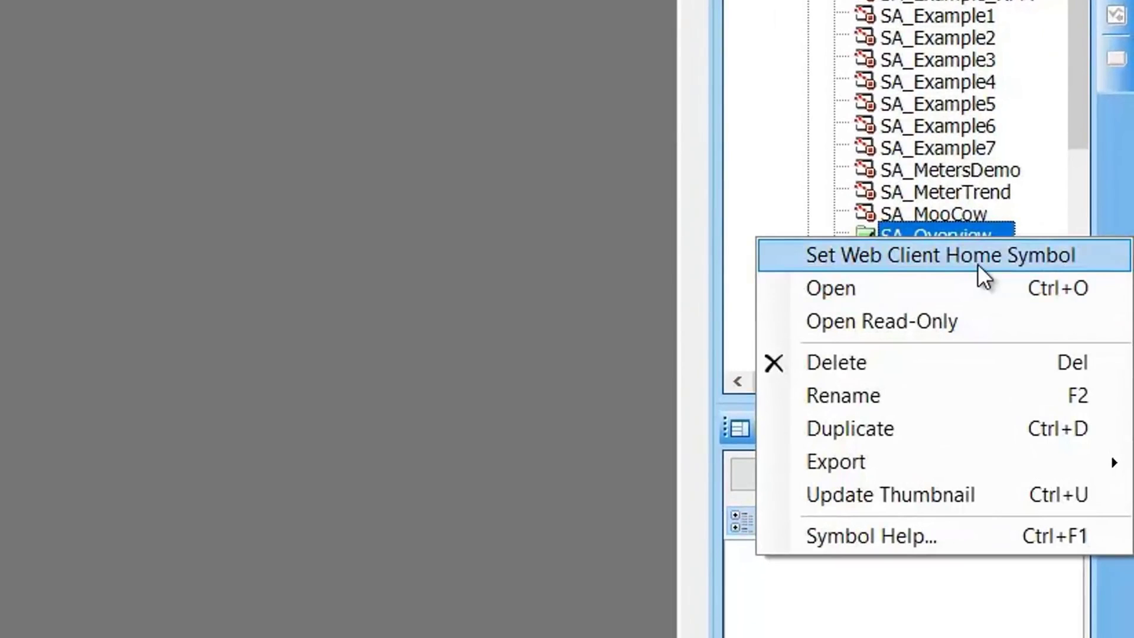
left_click(977, 264)
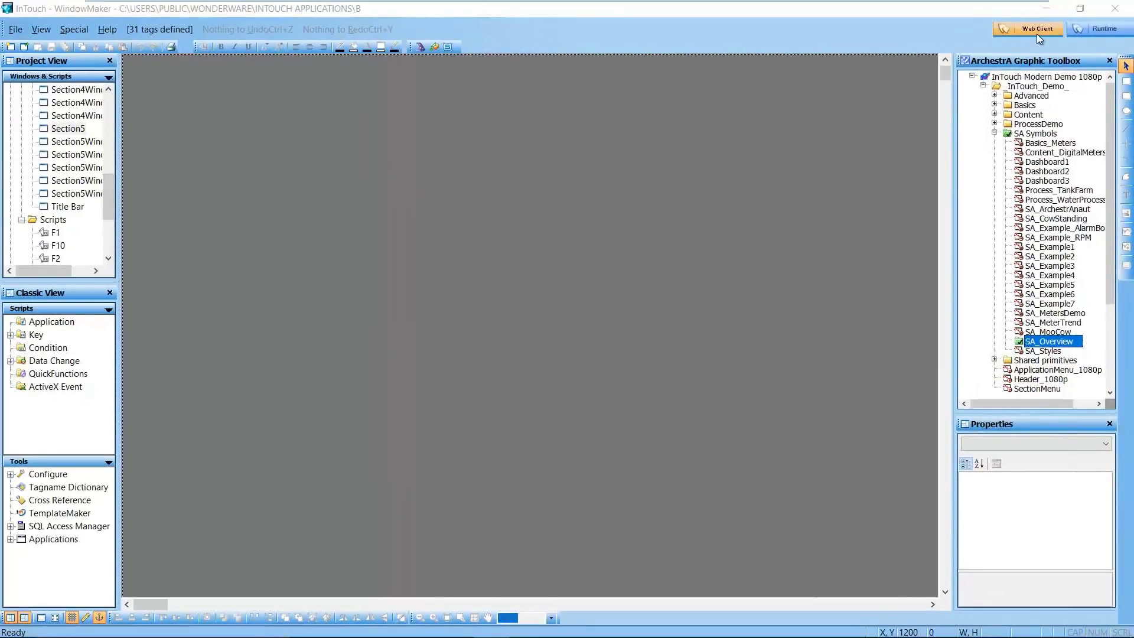
left_click(1037, 34)
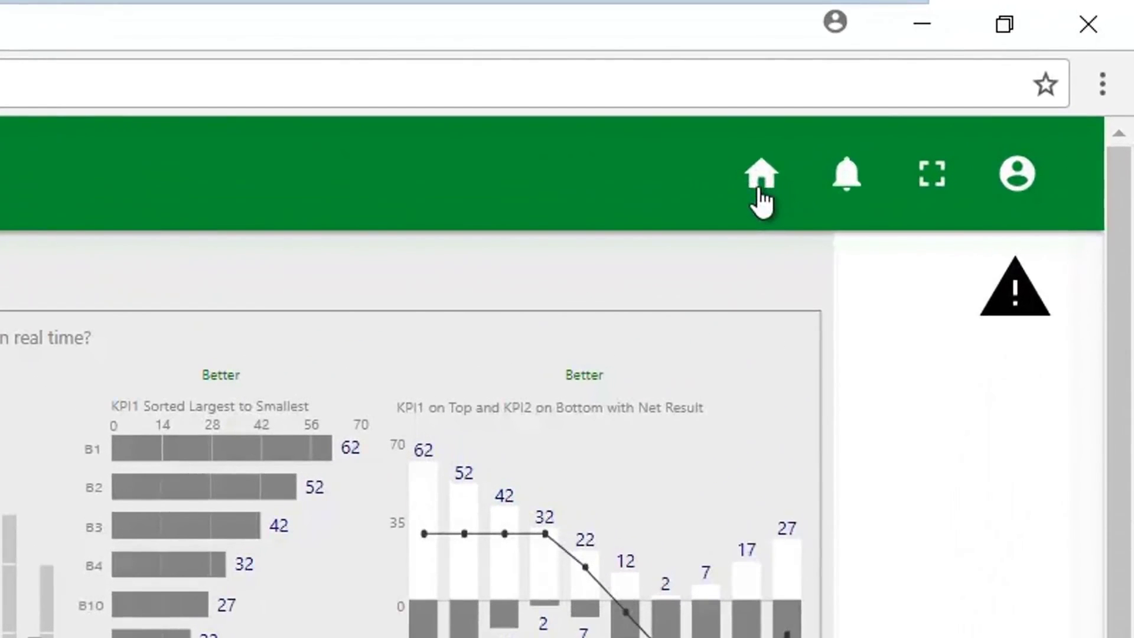
Check the empty notifications panel, switch the dashboard to full screen and keep the title bar always shown
left_click(850, 188)
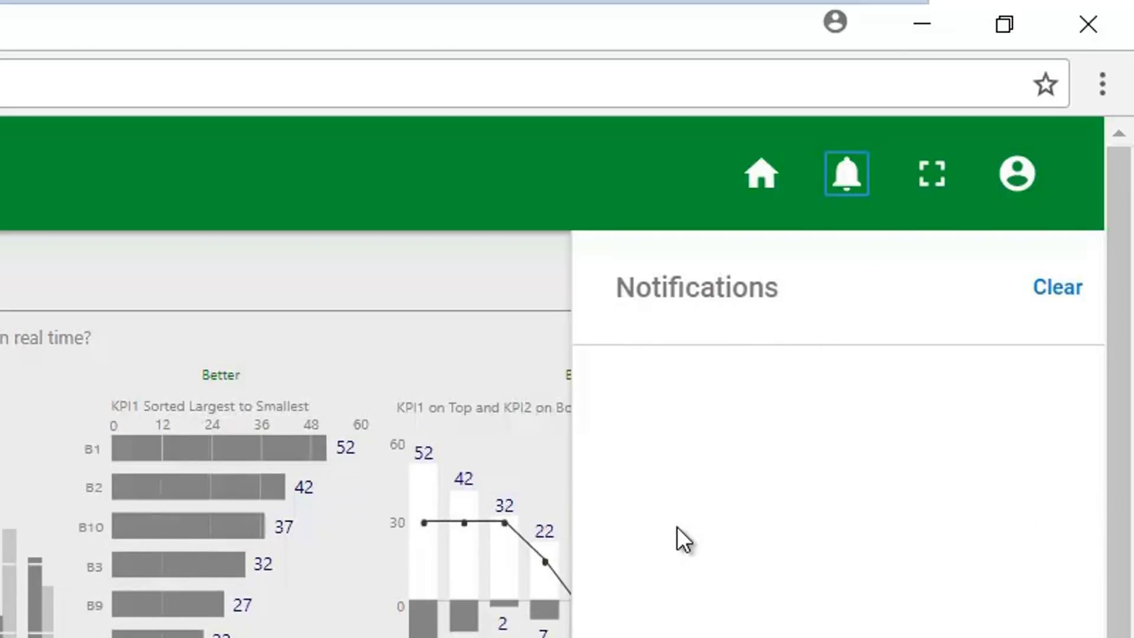
left_click(512, 286)
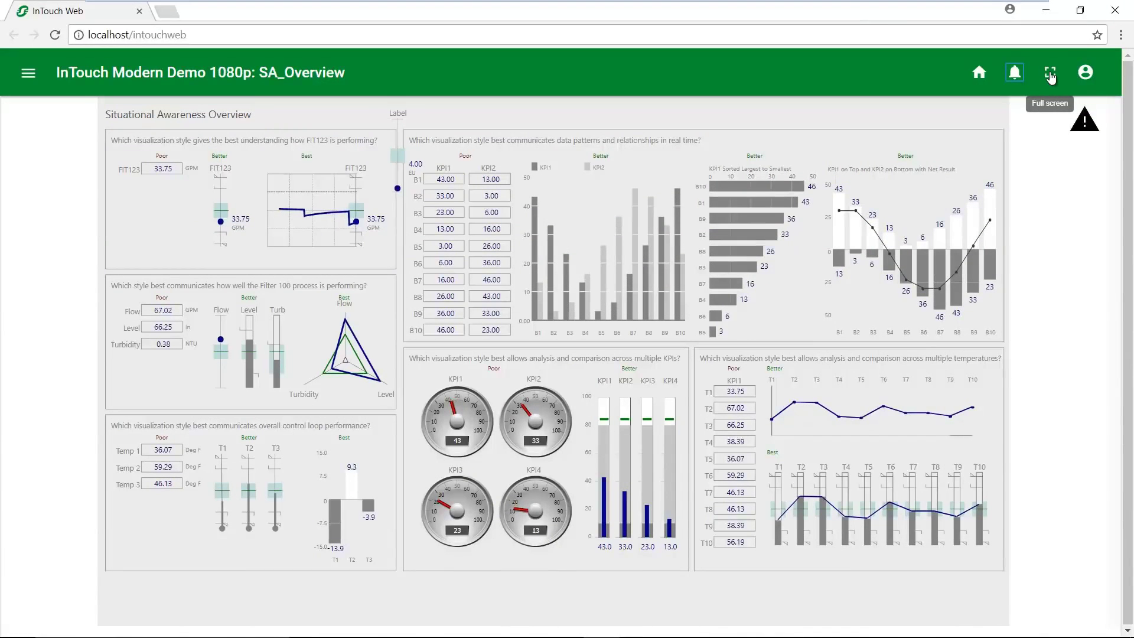
left_click(1050, 74)
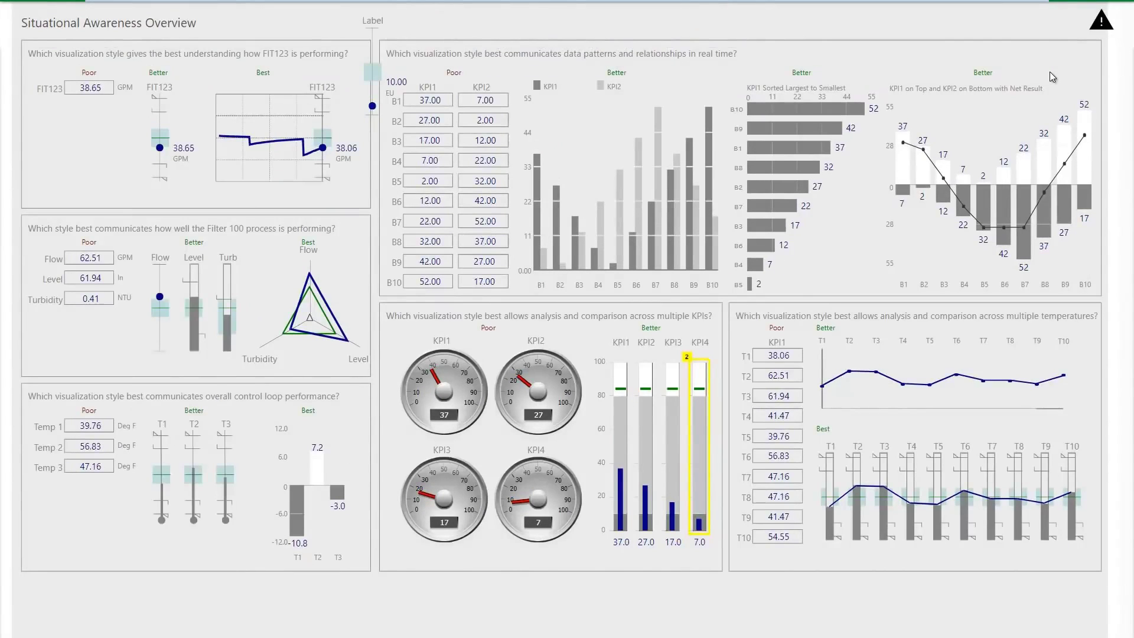
mouse_move(1108, 6)
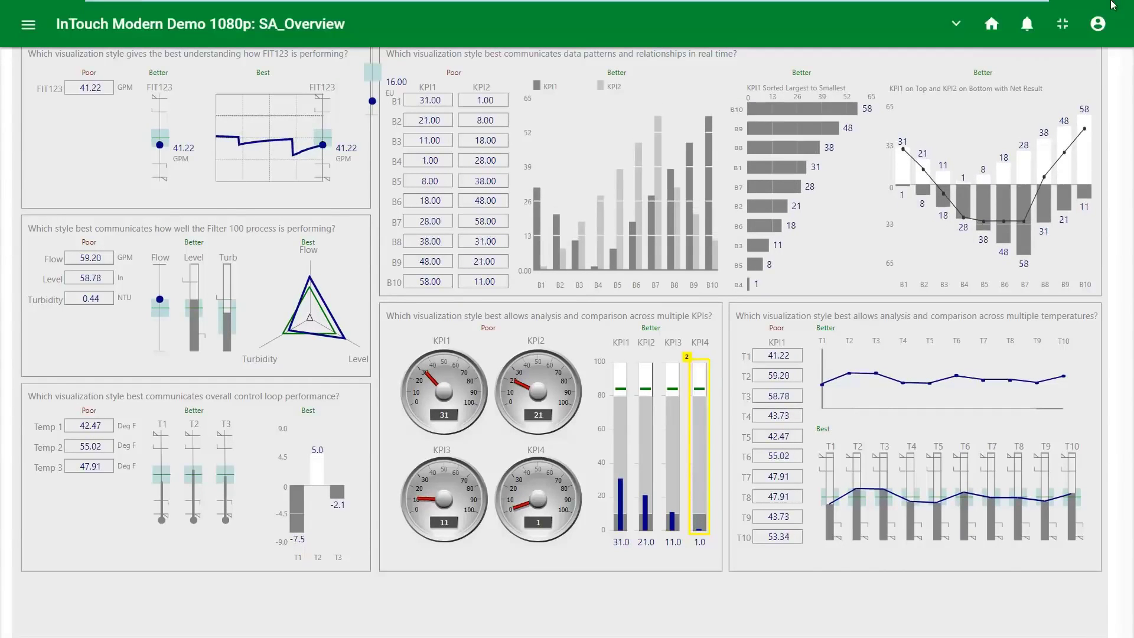
left_click(957, 28)
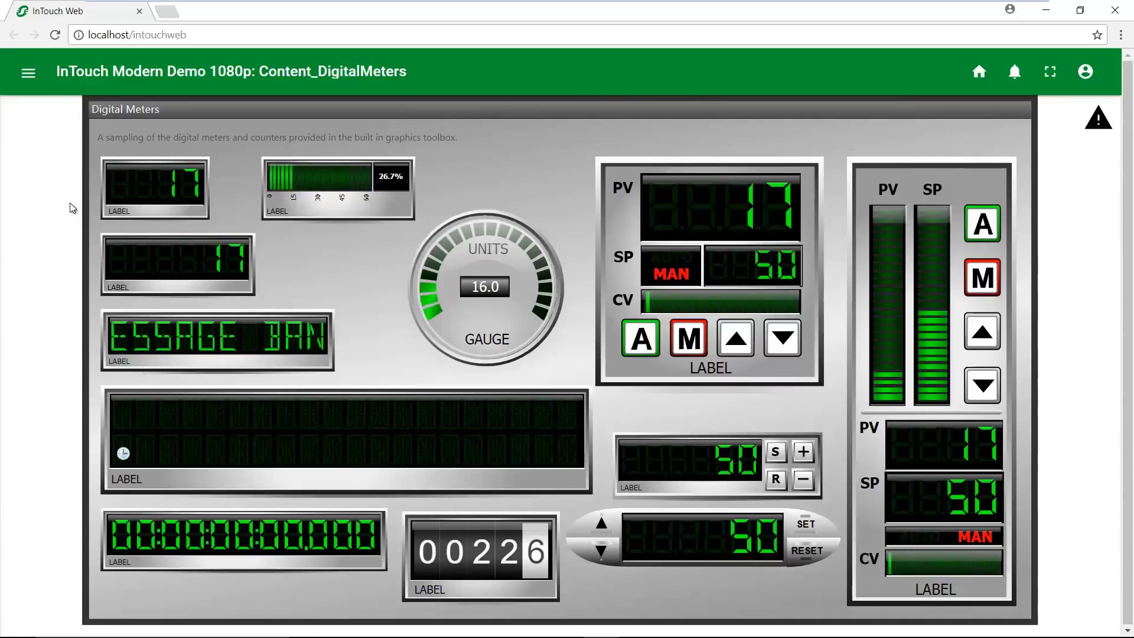
Navigate to the Process_TankFarm page from the hamburger page list
left_click(27, 73)
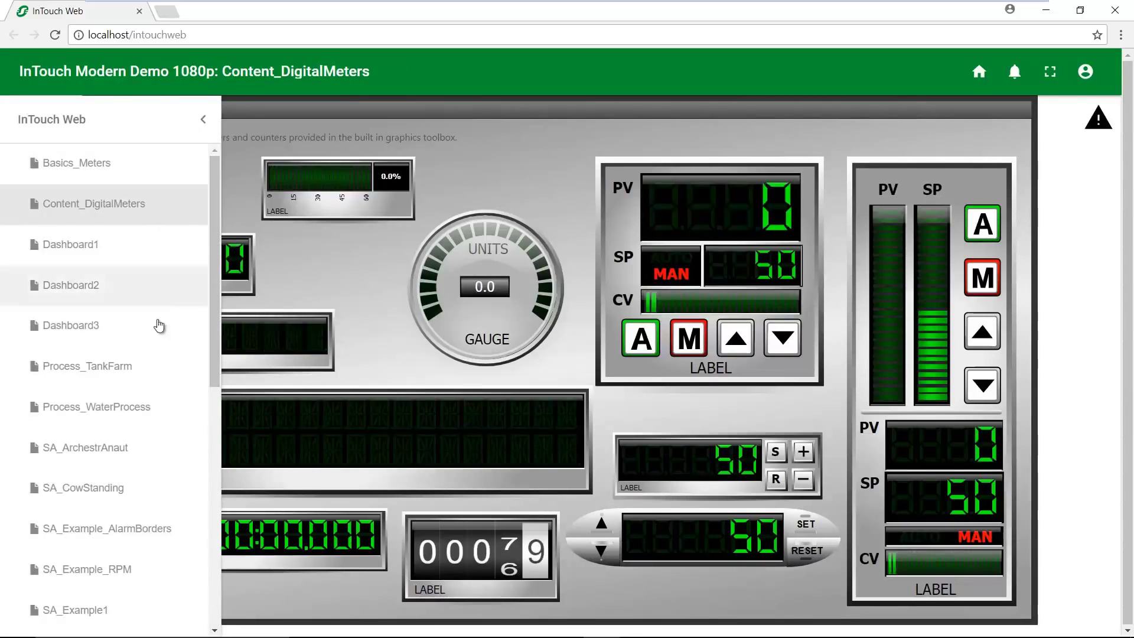
left_click(132, 373)
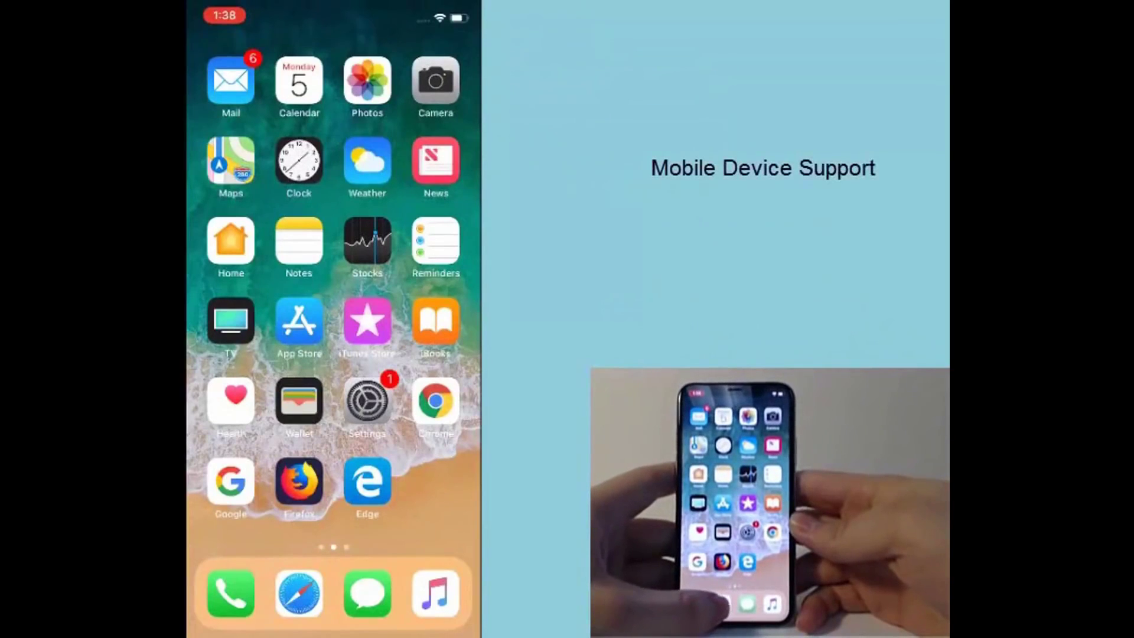
Open Safari on the iPhone and load the pasted, corrected InTouch Web address
left_click(299, 593)
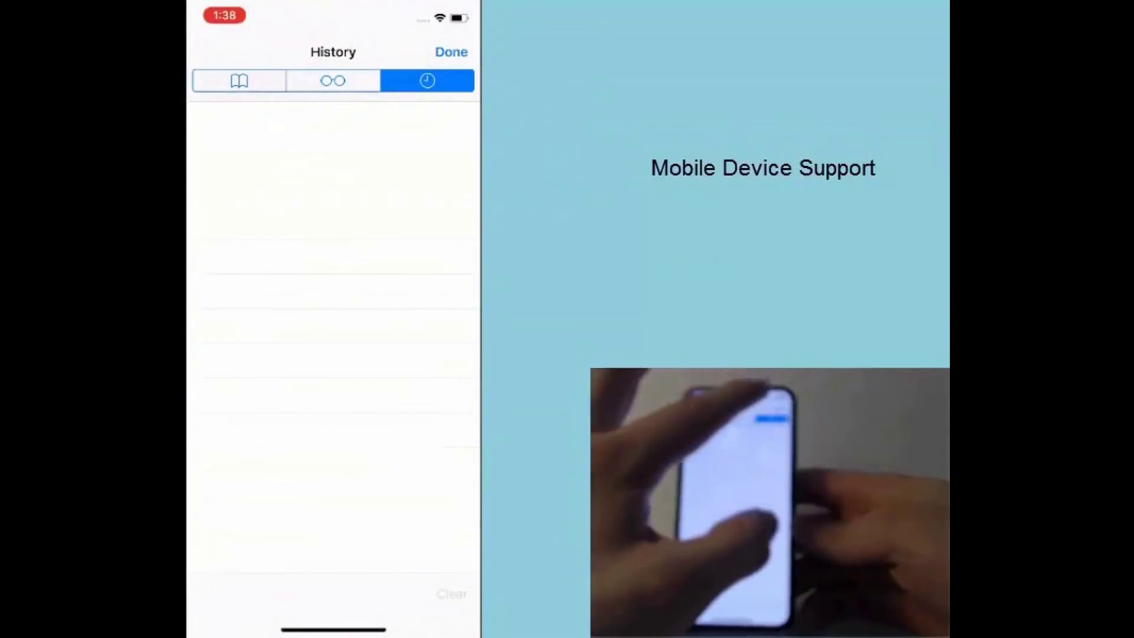
left_click(451, 52)
left_click(304, 52)
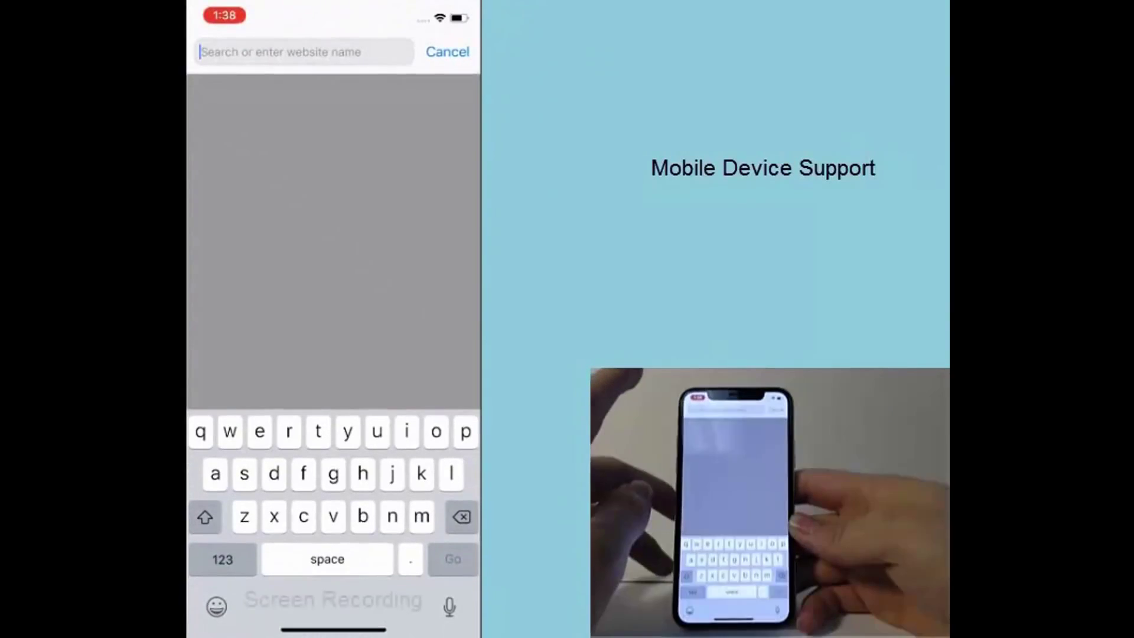
left_click(206, 52)
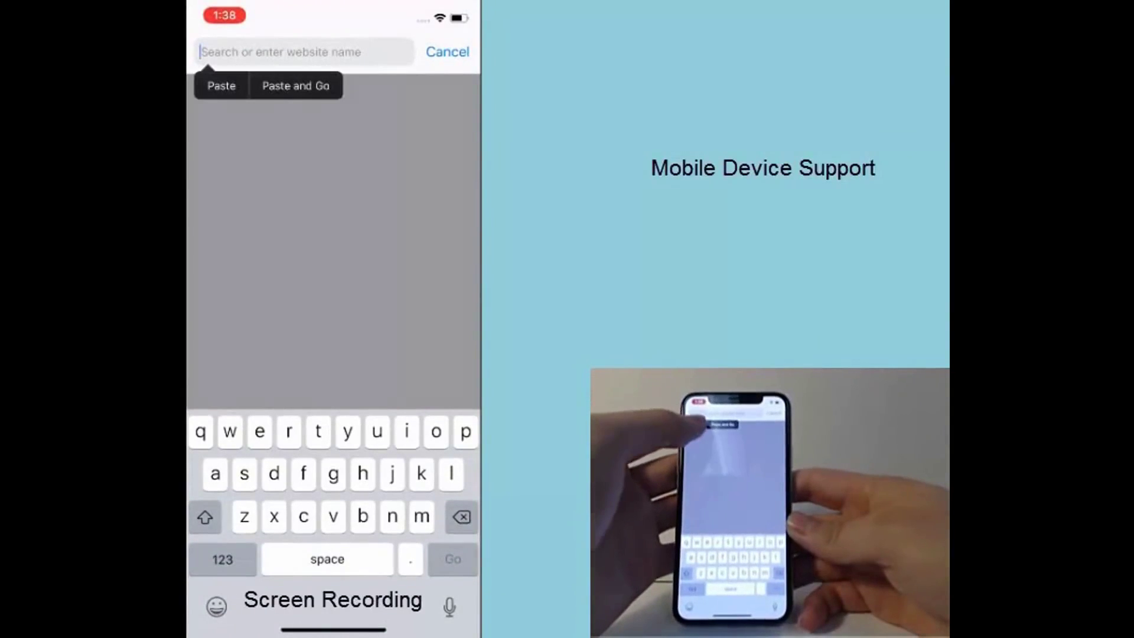
left_click(221, 86)
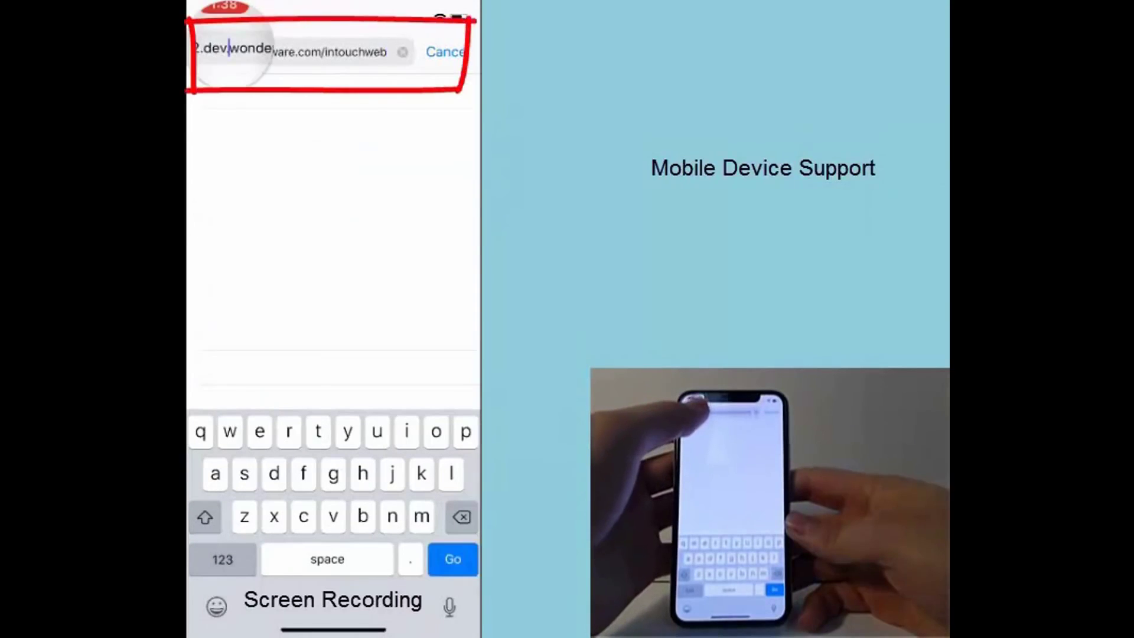
type(".")
key("Return")
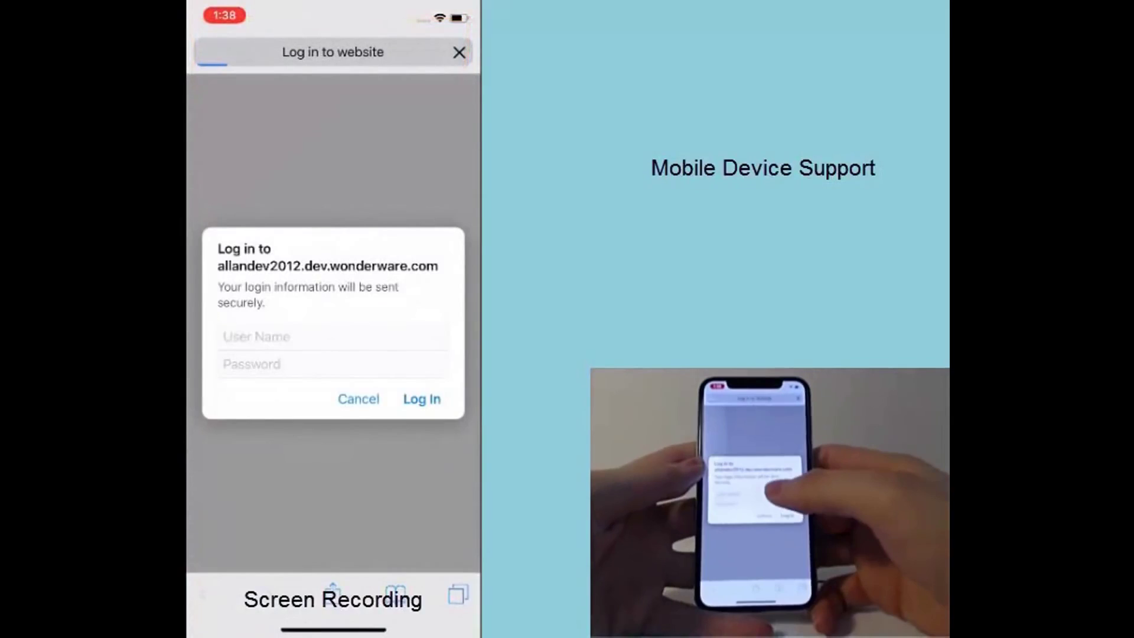
Sign in to InTouch Web with the domain user name and password
left_click(254, 336)
type("m")
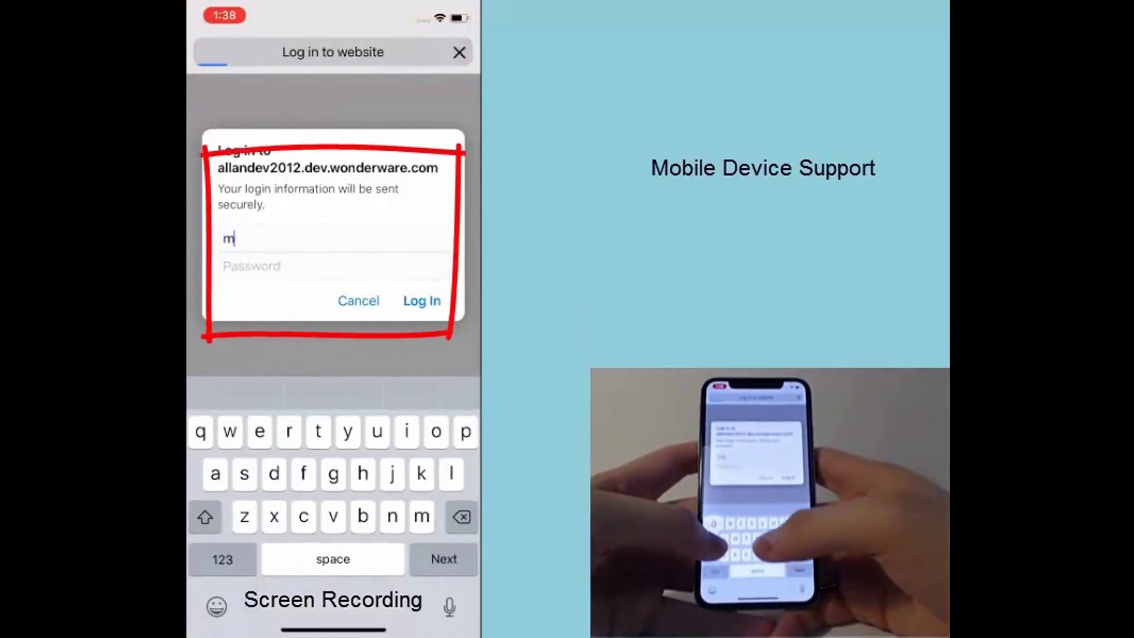
type("agelland")
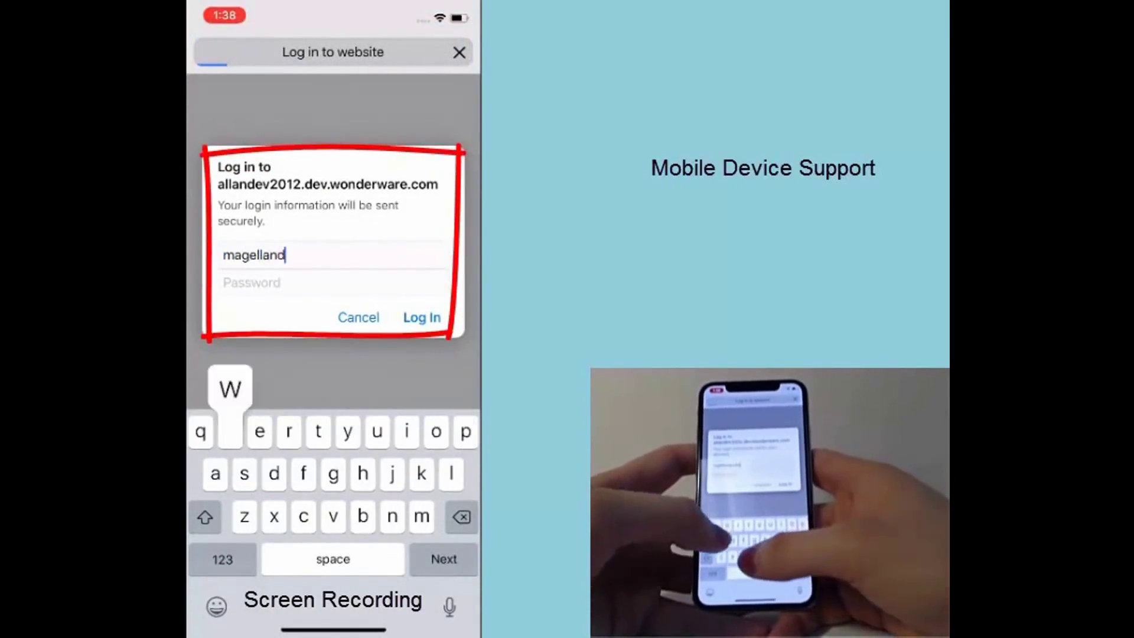
type("ev2")
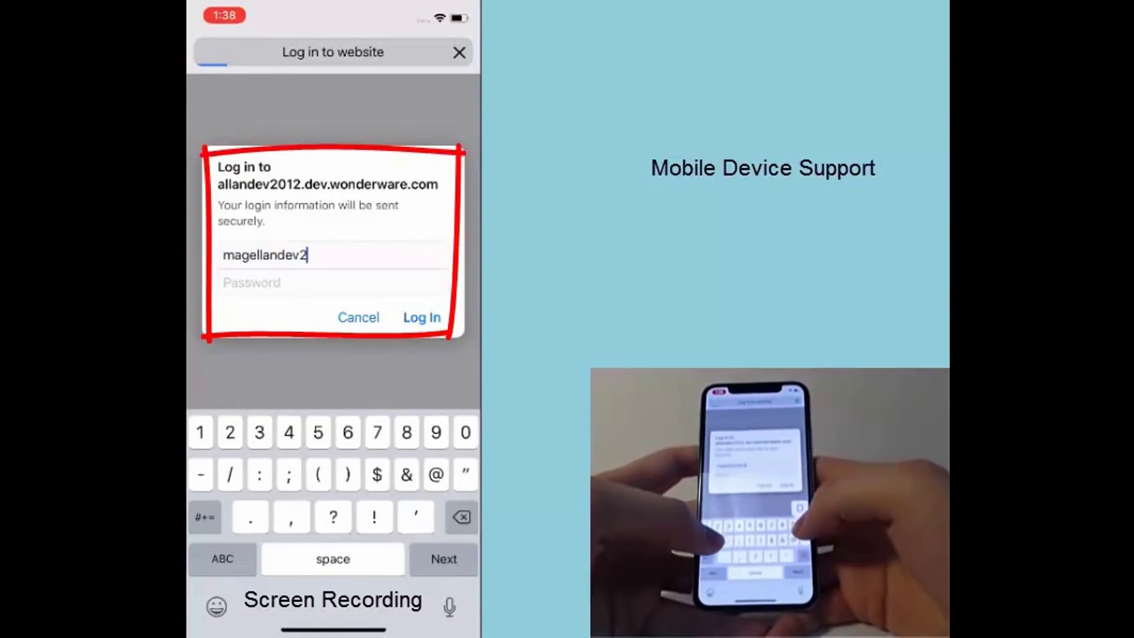
type("000\\ww")
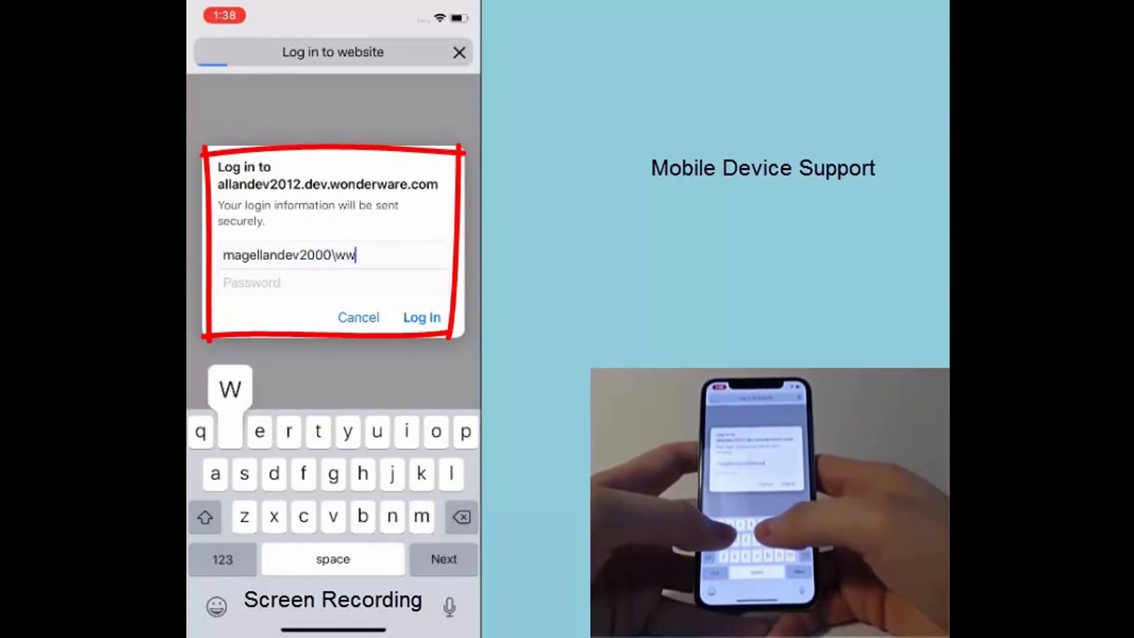
type("user")
key("Return")
type("•")
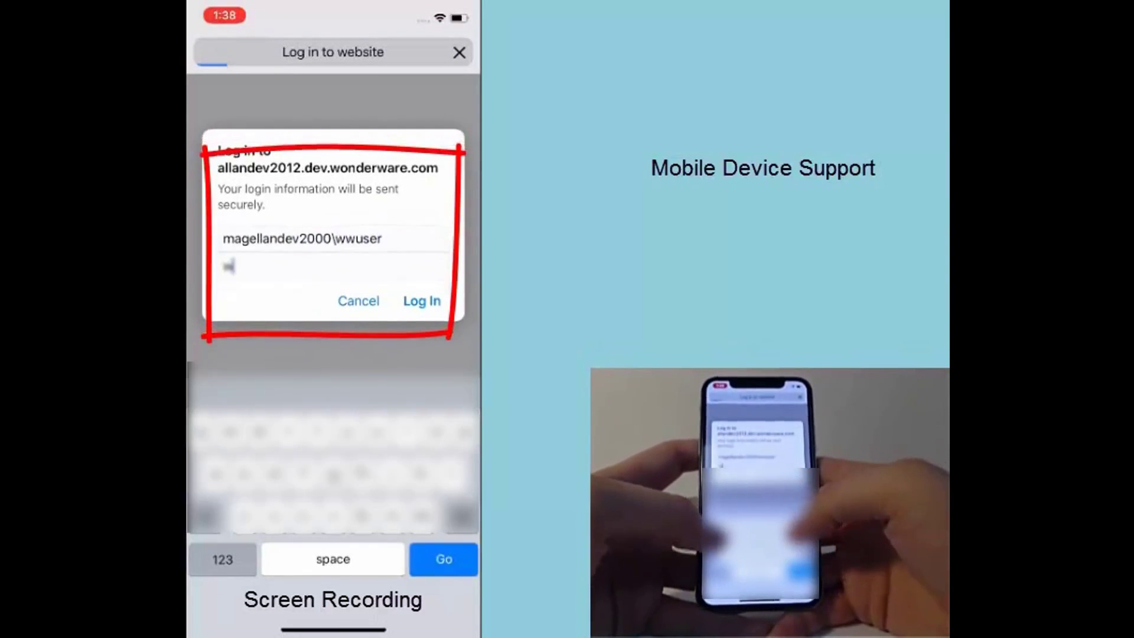
type("•••")
key("Return")
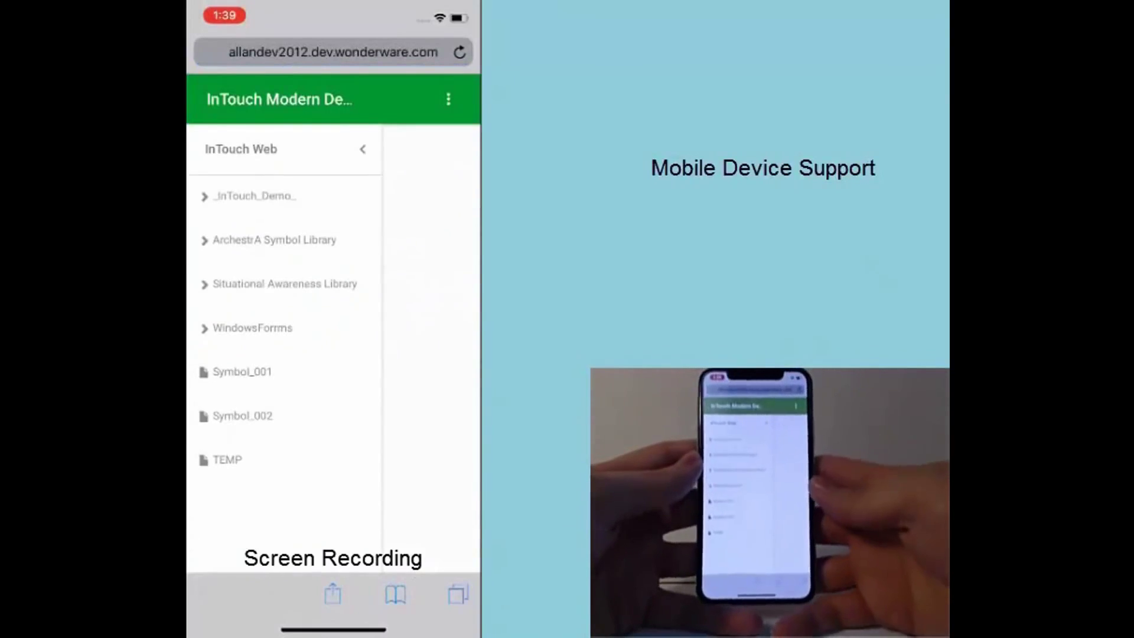
Open the graphics list and expand the _InTouch_Demo_ and SA Symbols folders
left_click(449, 98)
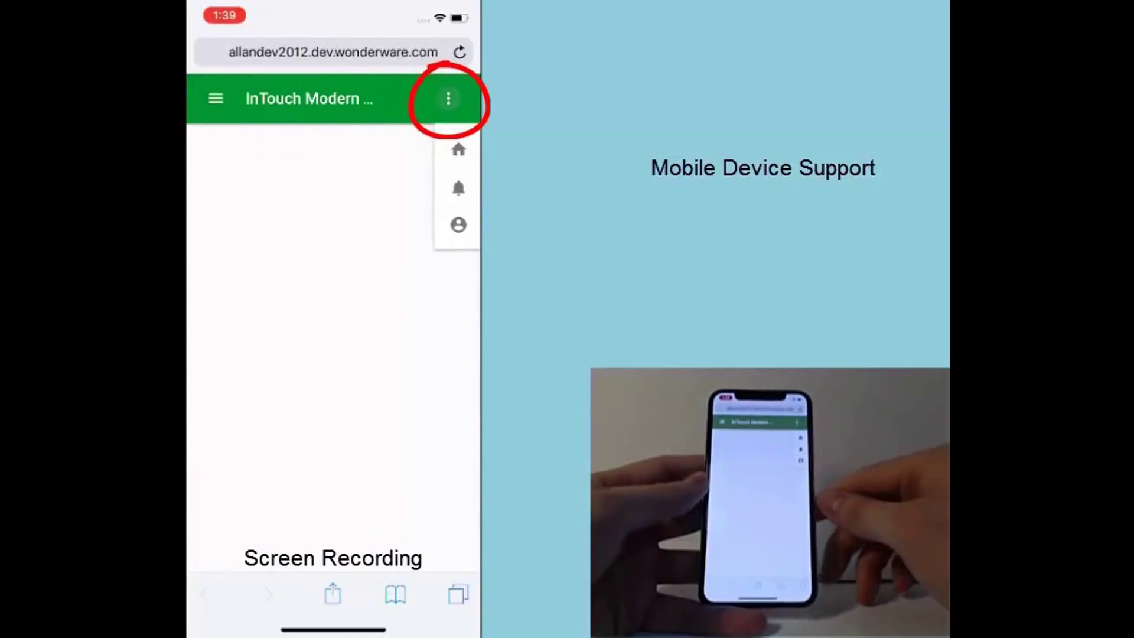
left_click(216, 98)
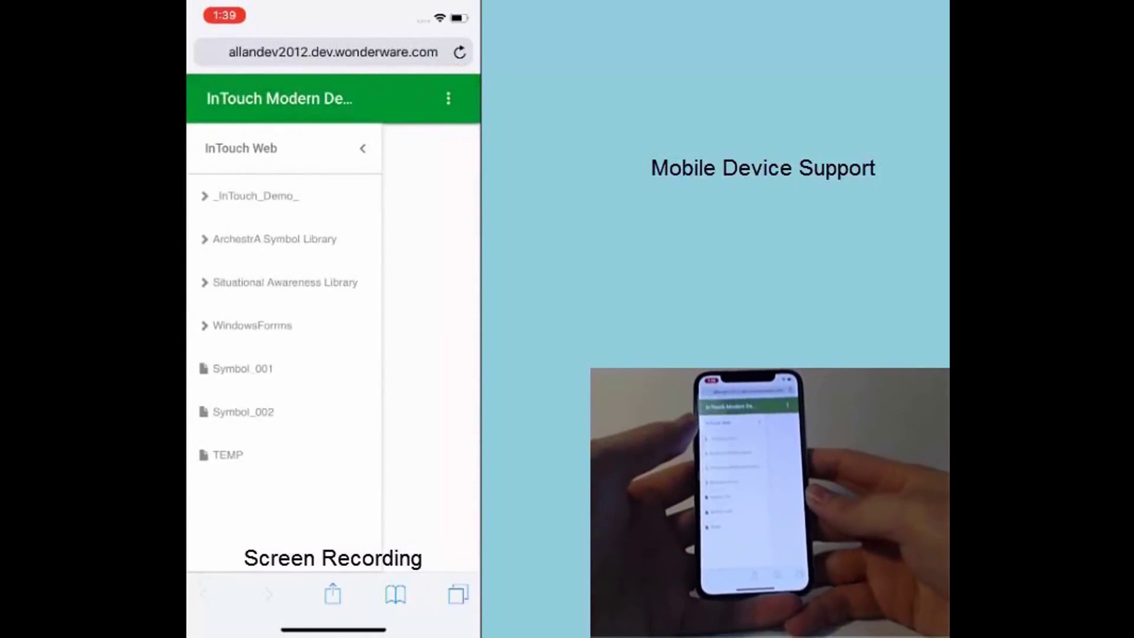
left_click(256, 195)
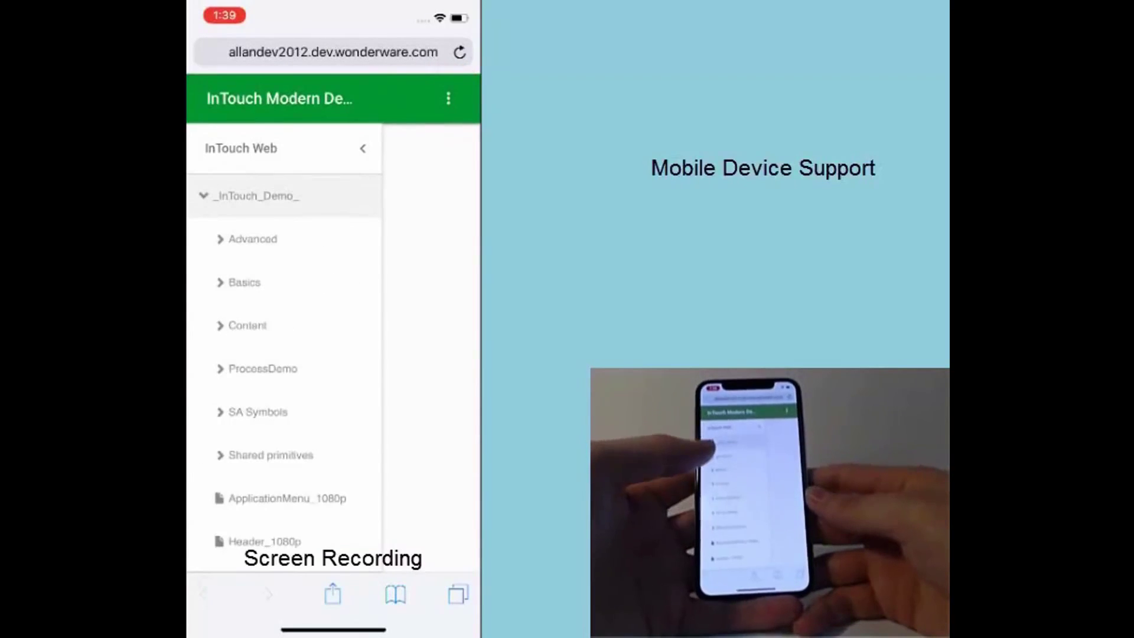
left_click(258, 411)
Open Dashboard2 and pan around its Production Line 8 OEE gauges
scroll(283, 354, "down", 2)
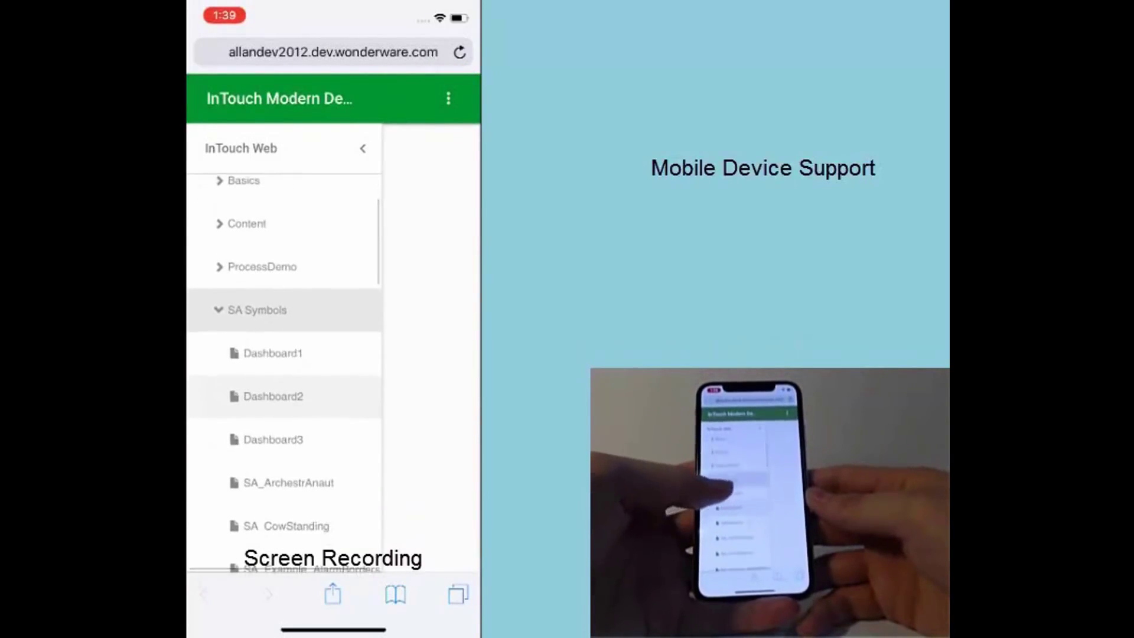
left_click(273, 398)
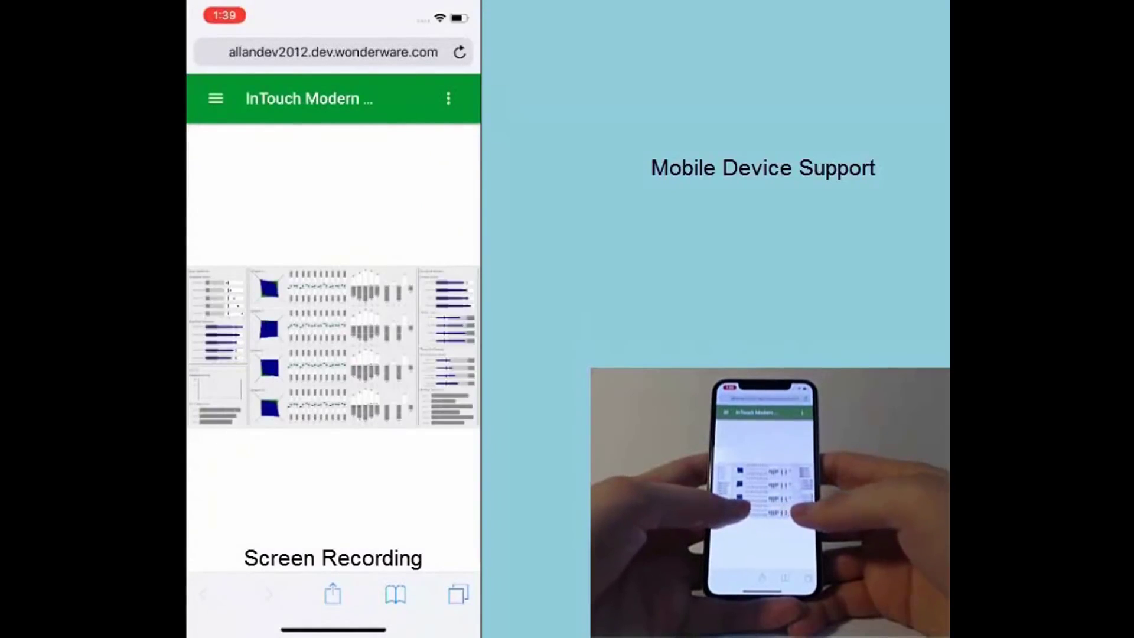
scroll(334, 349, "up", 5)
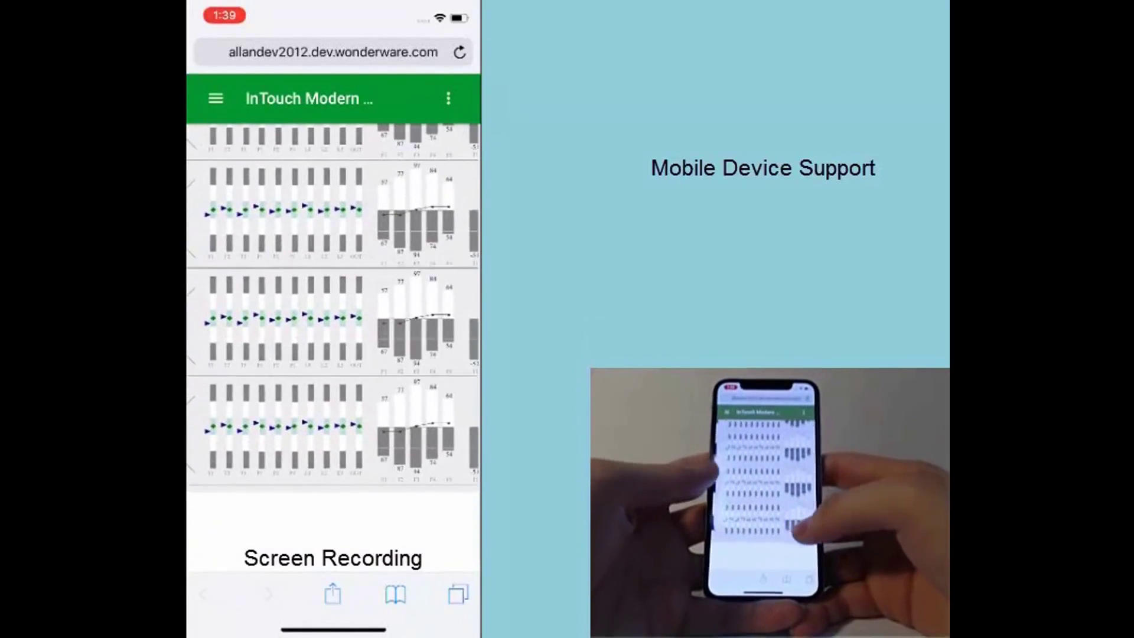
scroll(334, 325, "left", 4)
scroll(334, 337, "right", 5)
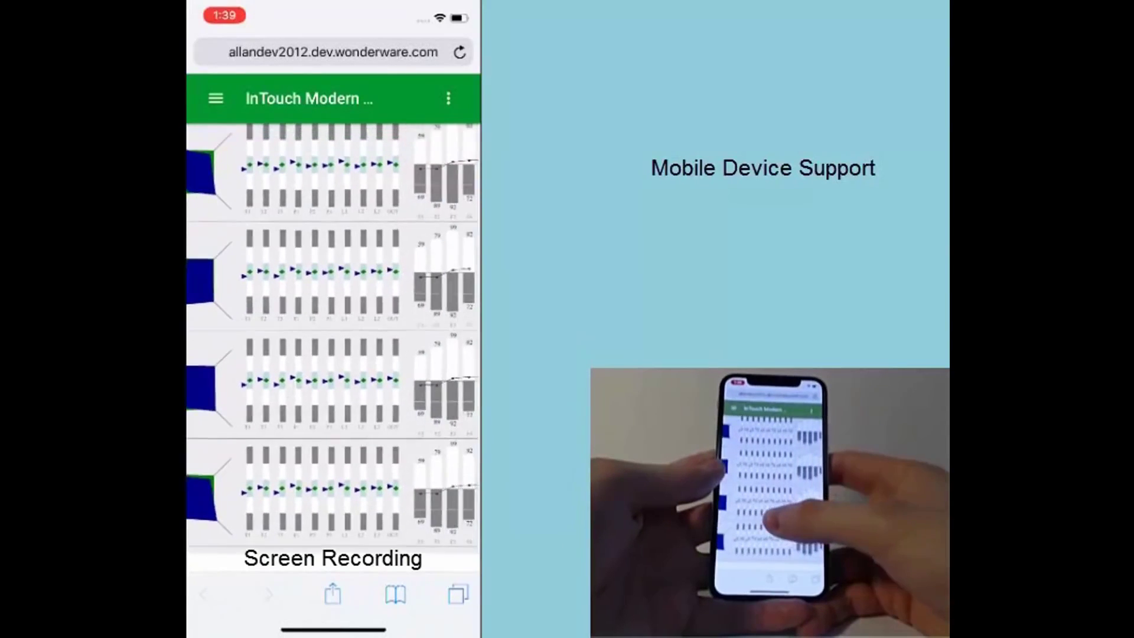
scroll(334, 337, "right", 5)
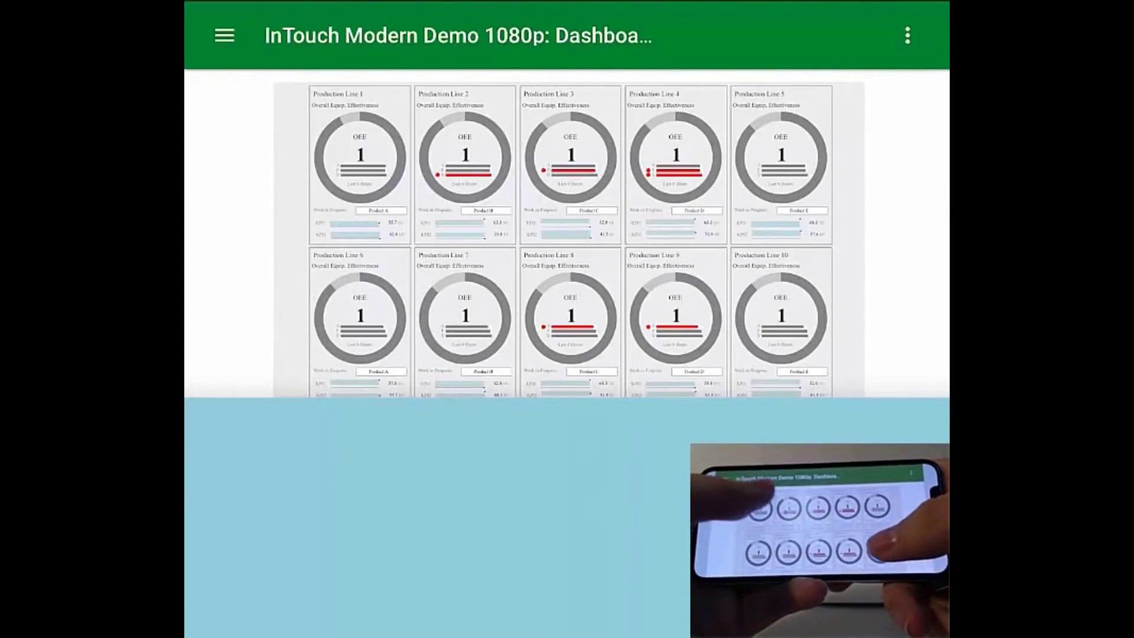
scroll(560, 282, "up", 5)
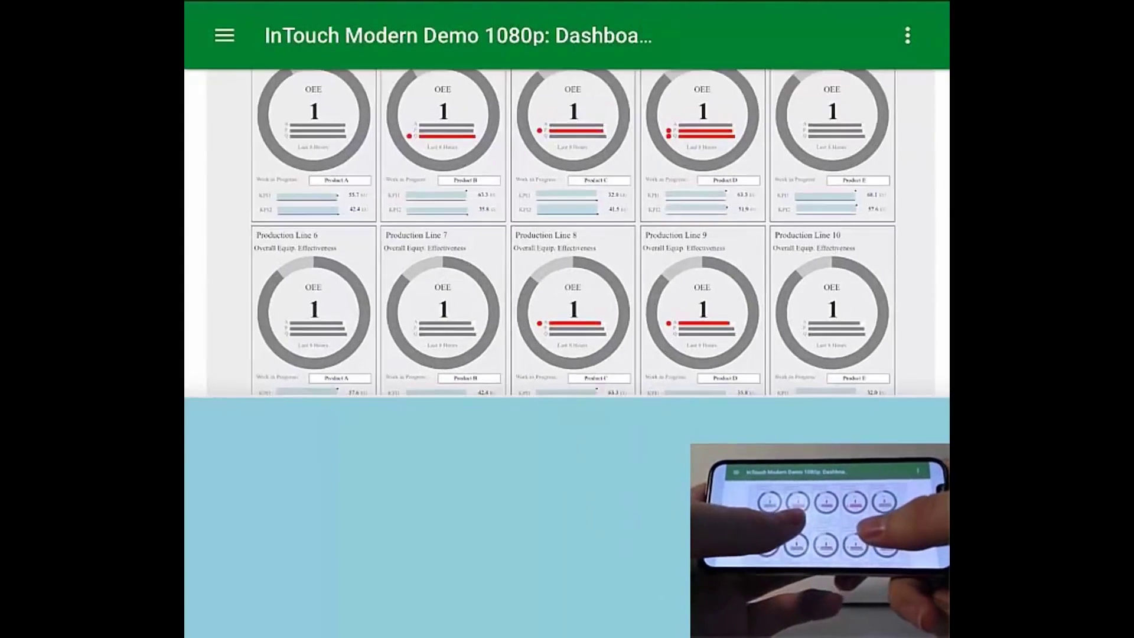
scroll(569, 236, "up", 5)
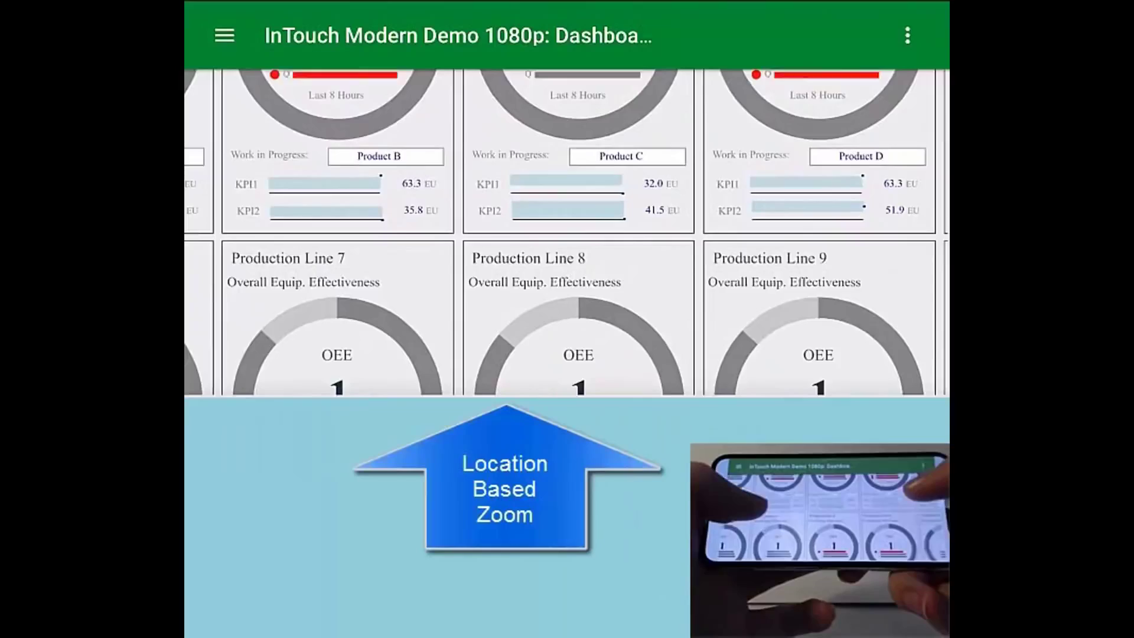
scroll(567, 233, "up", 5)
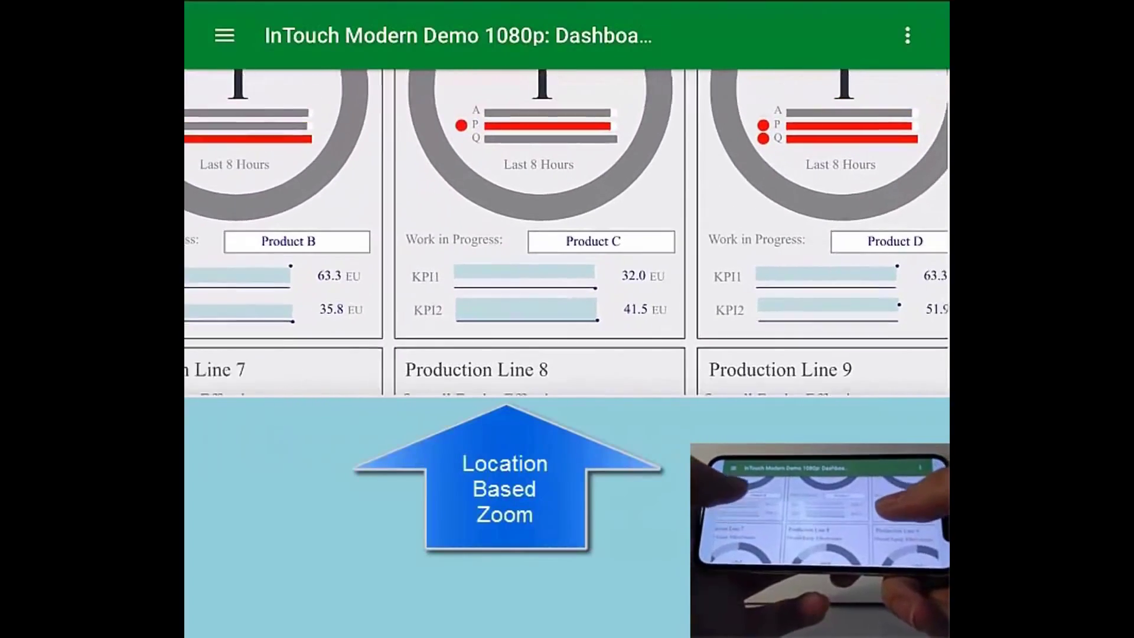
scroll(567, 232, "down", 3)
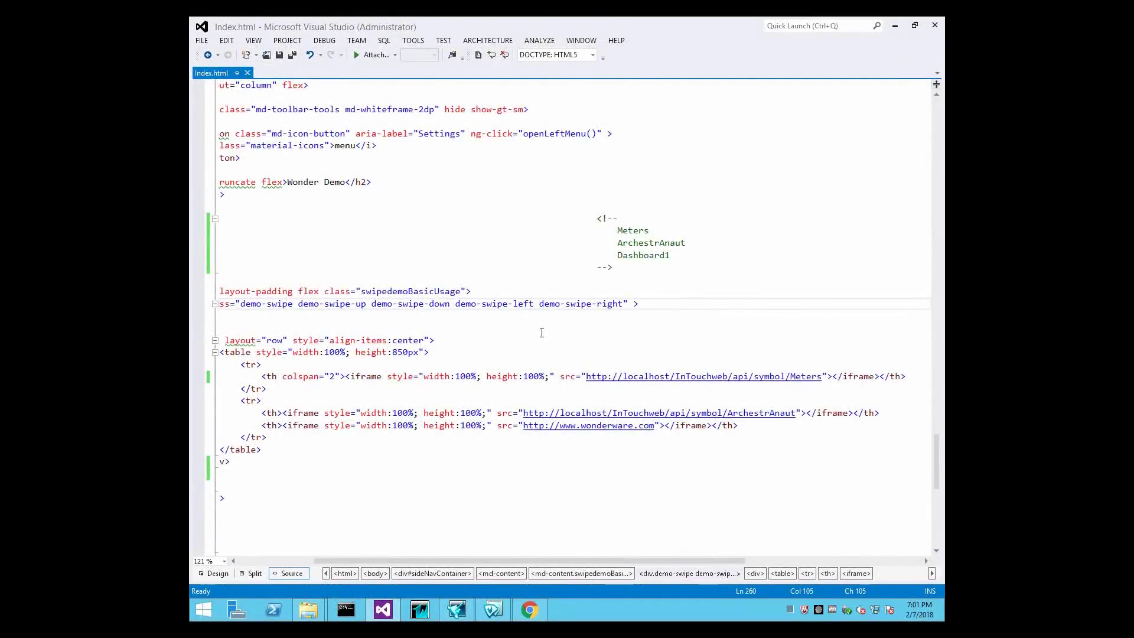
Highlight the Meters and ArchestrAnaut iframe URLs in Index.html, then open a new Chrome window
left_click(375, 378)
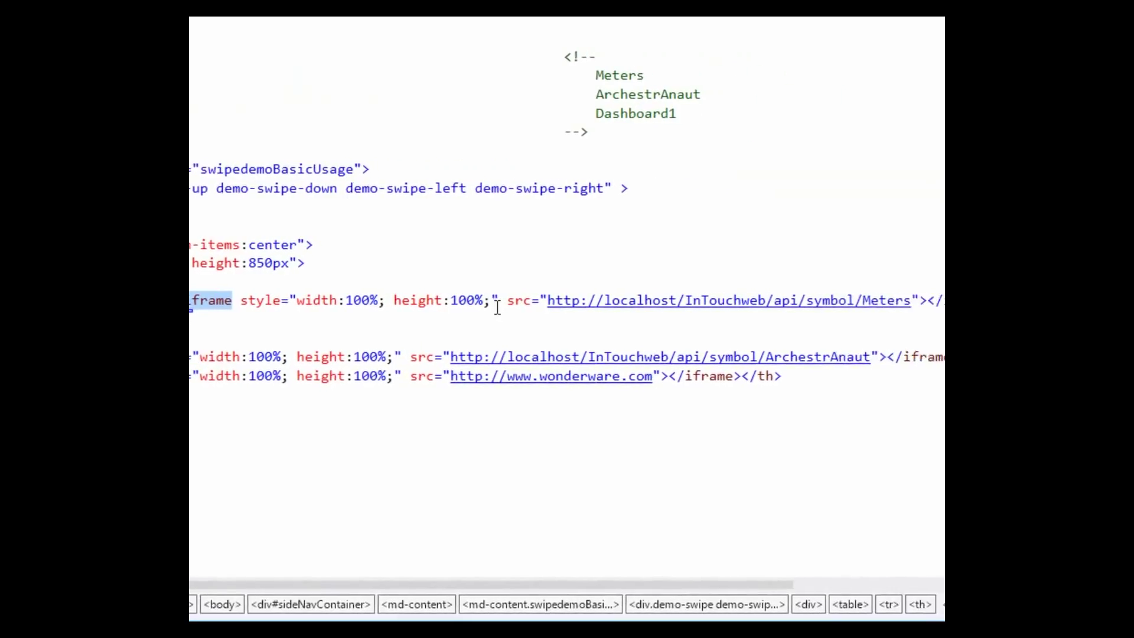
left_click_drag(603, 300, 852, 301)
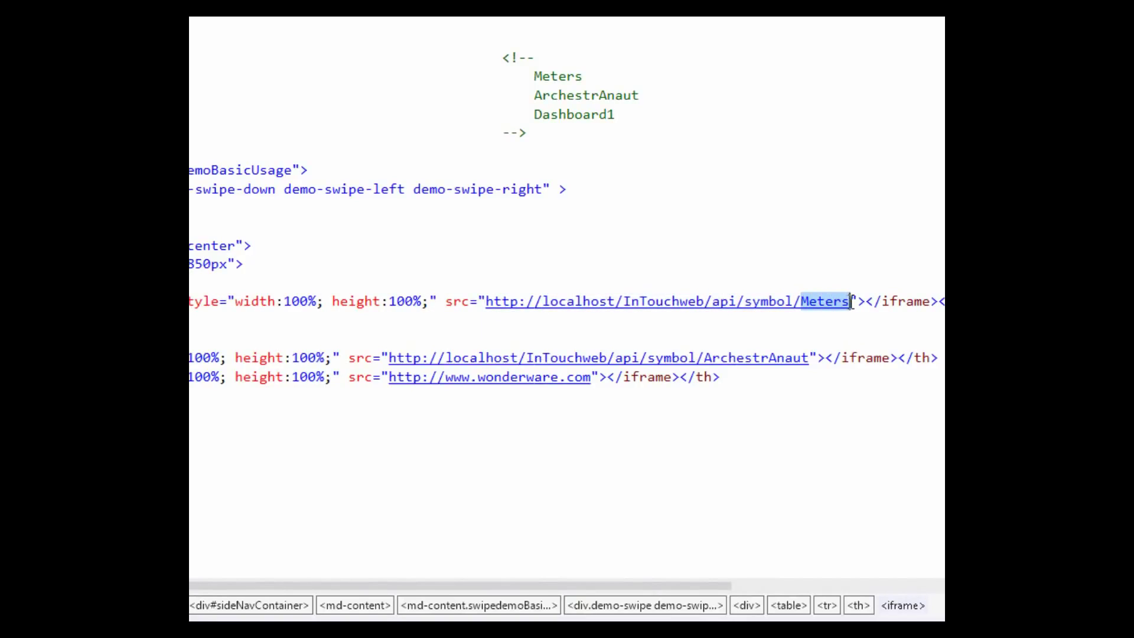
left_click(757, 260)
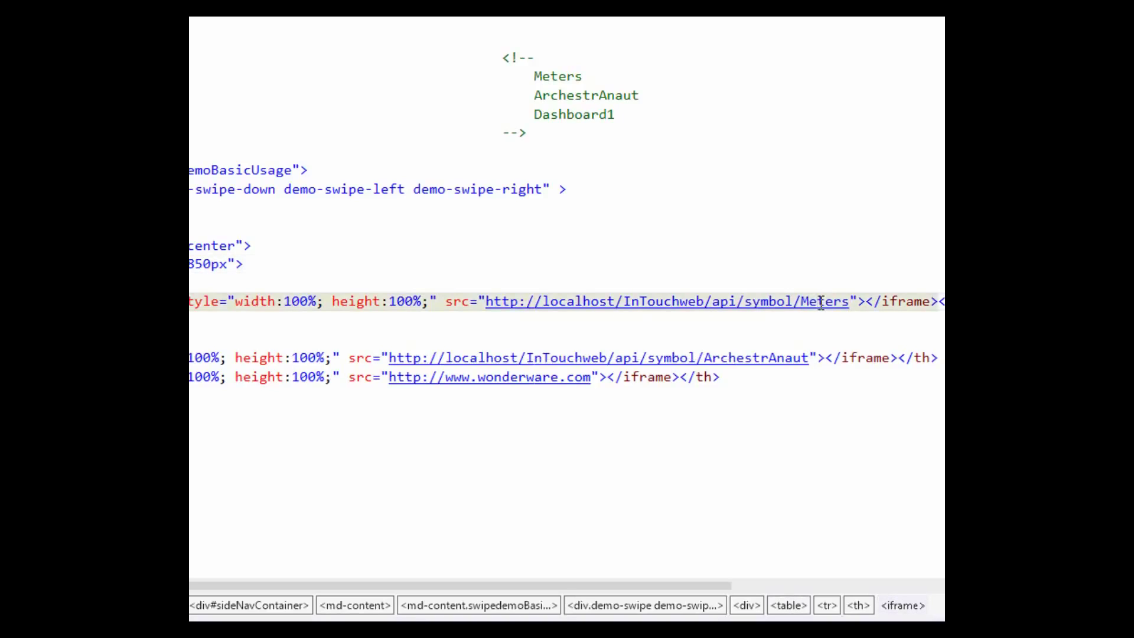
left_click(781, 358)
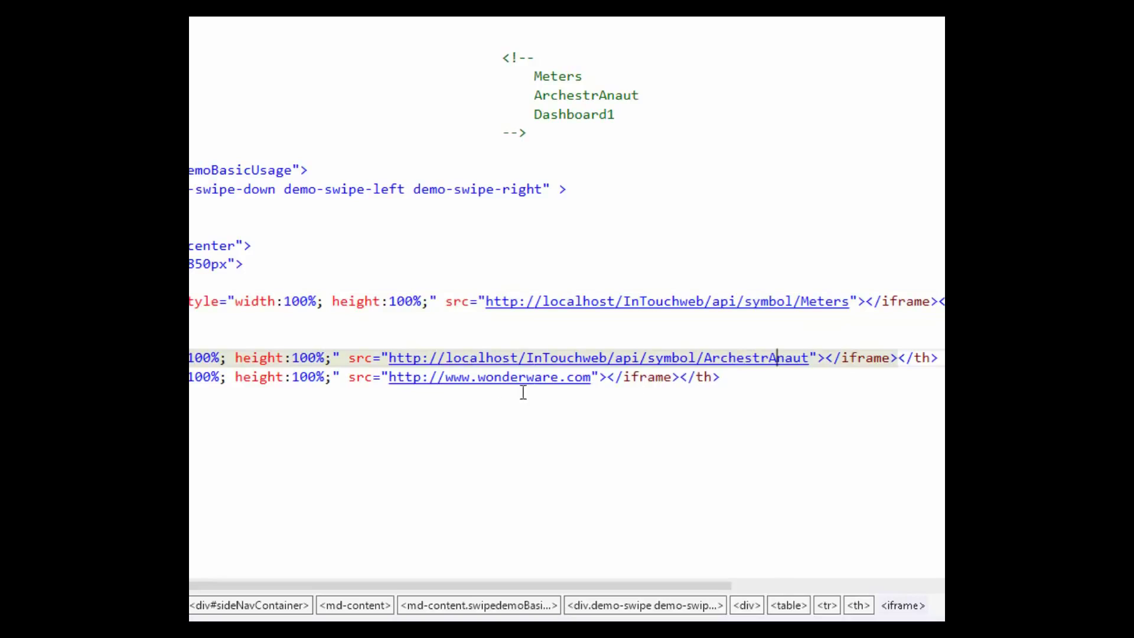
left_click(606, 441)
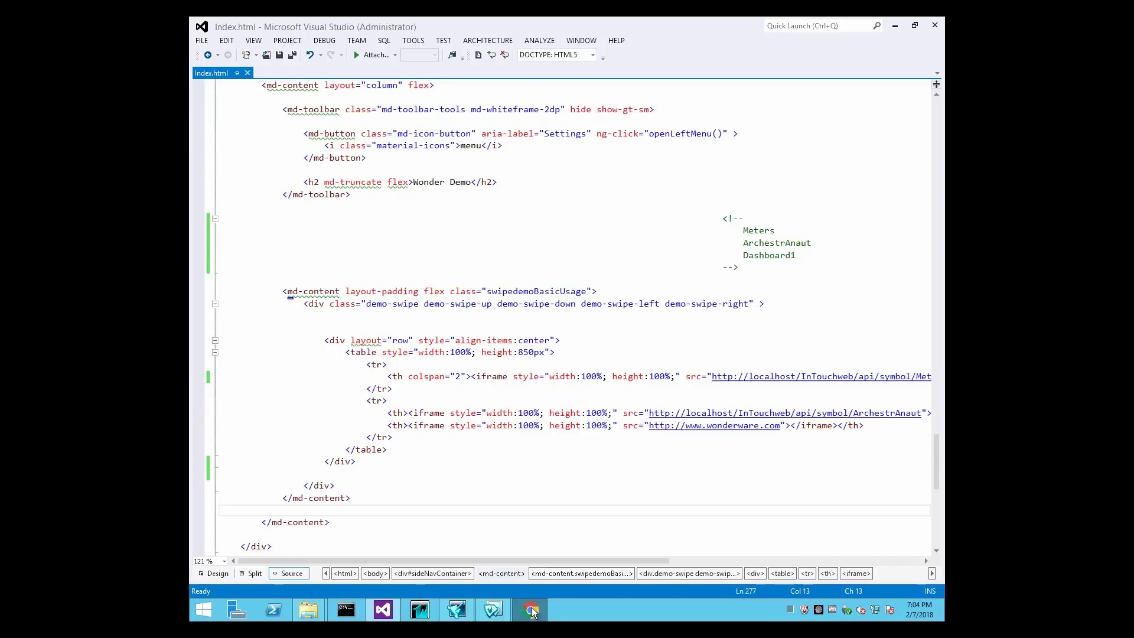
left_click(529, 609)
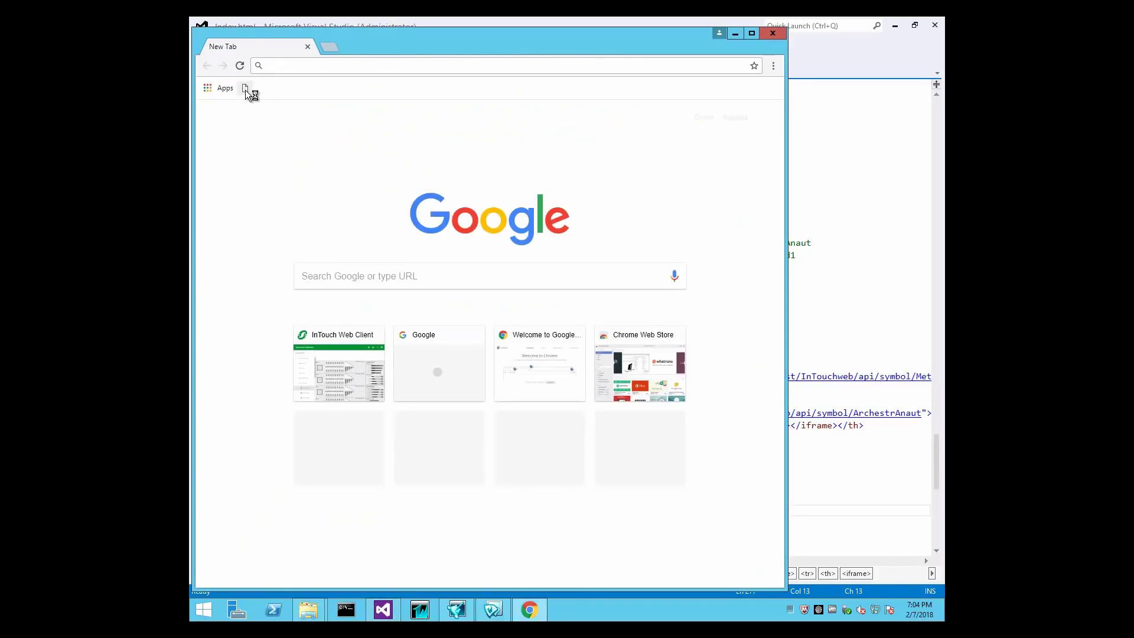
Load Index.html in Chrome, shrink the window to watch the SA_Overview dashboard reflow, then maximize it
left_click_drag(247, 91, 248, 90)
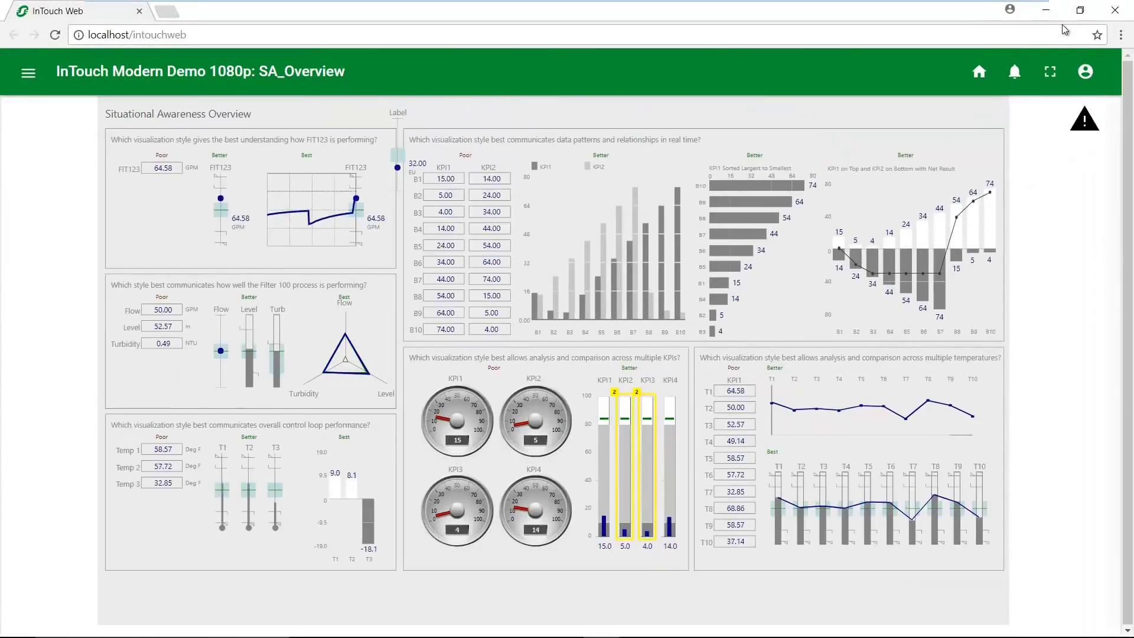
left_click(1088, 16)
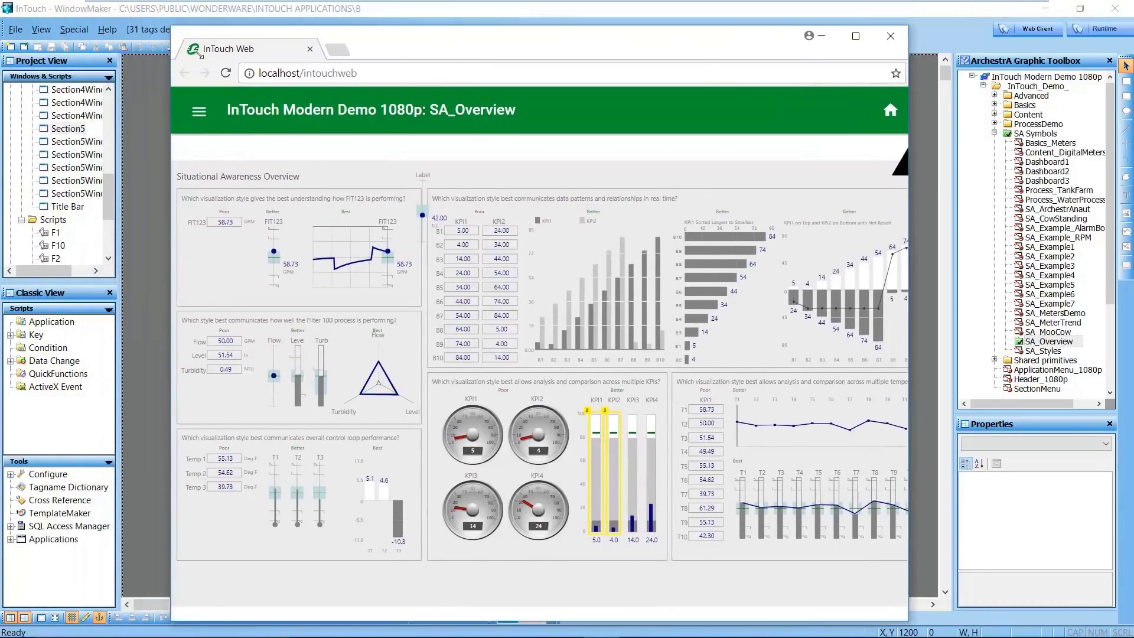
left_click_drag(201, 55, 269, 122)
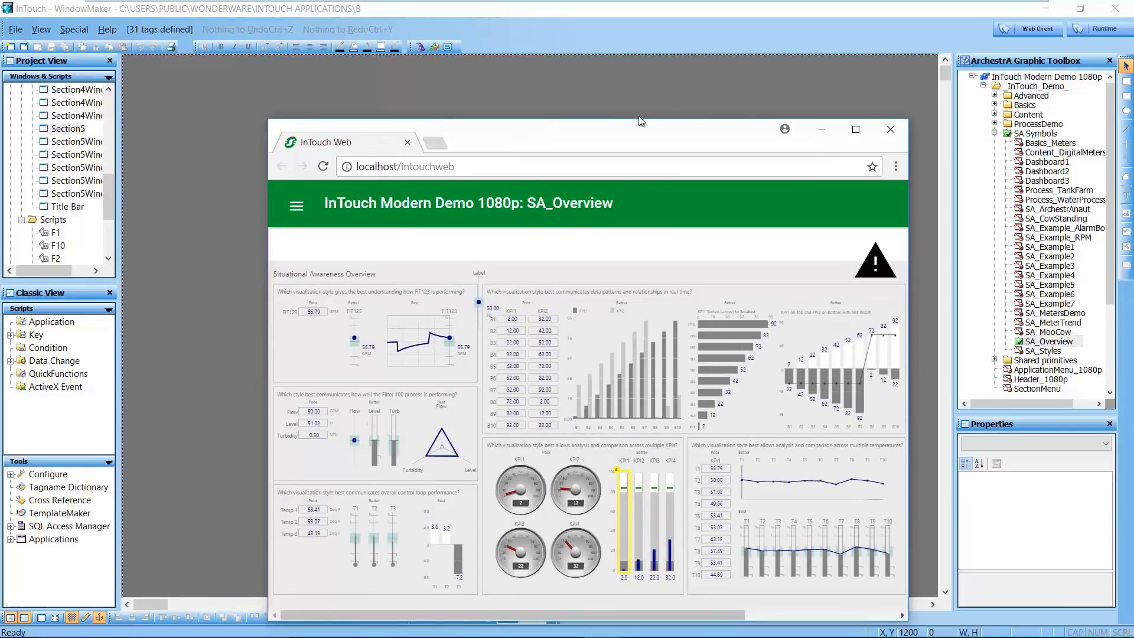
left_click(860, 131)
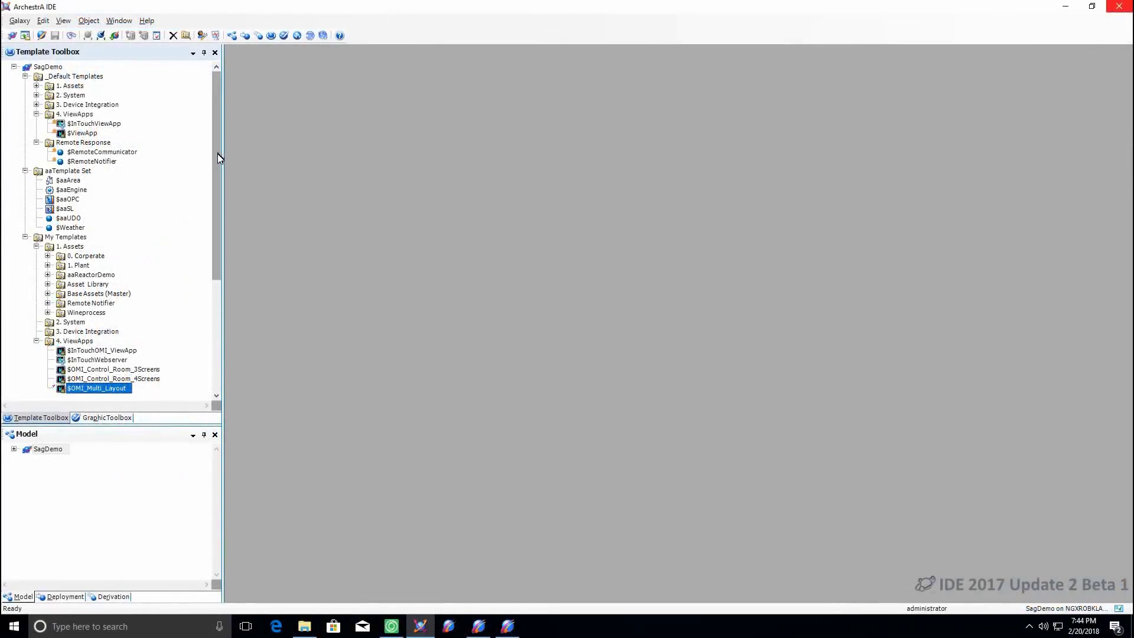
Open the $Simpler_Viewapp template for editing and launch its runtime preview
left_click_drag(217, 154, 217, 247)
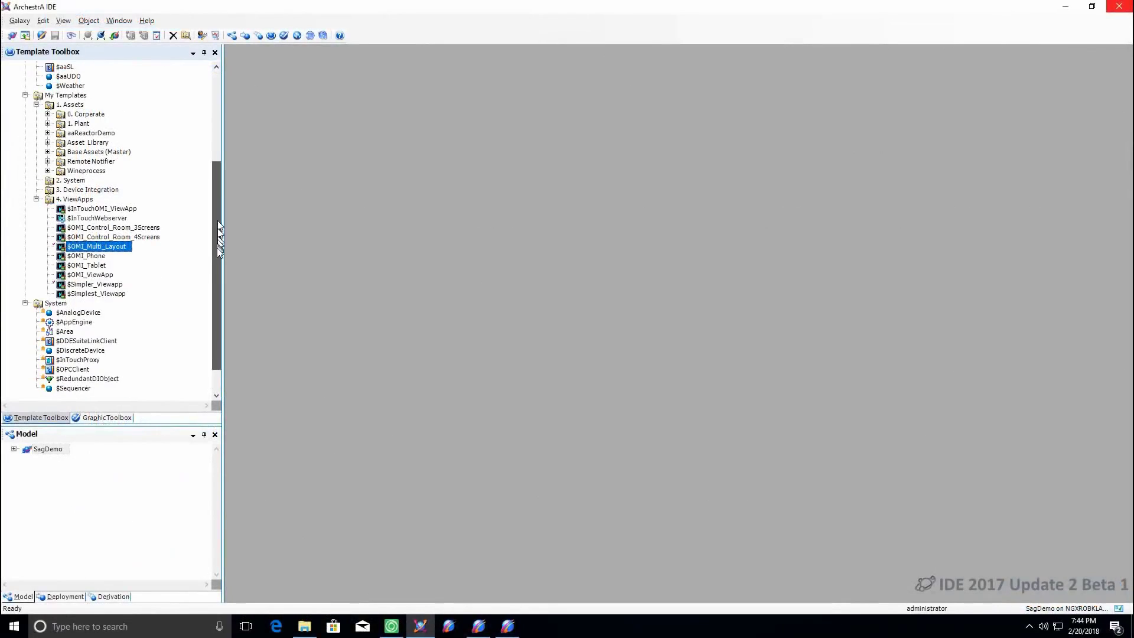
left_click(85, 275)
double_click(86, 275)
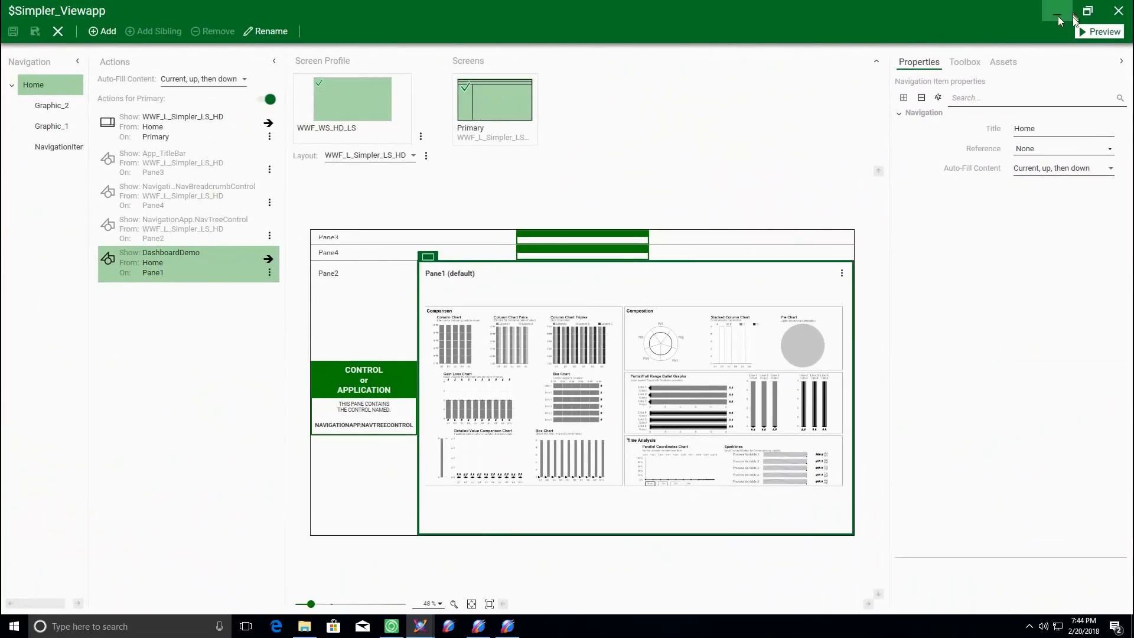
left_click(1094, 32)
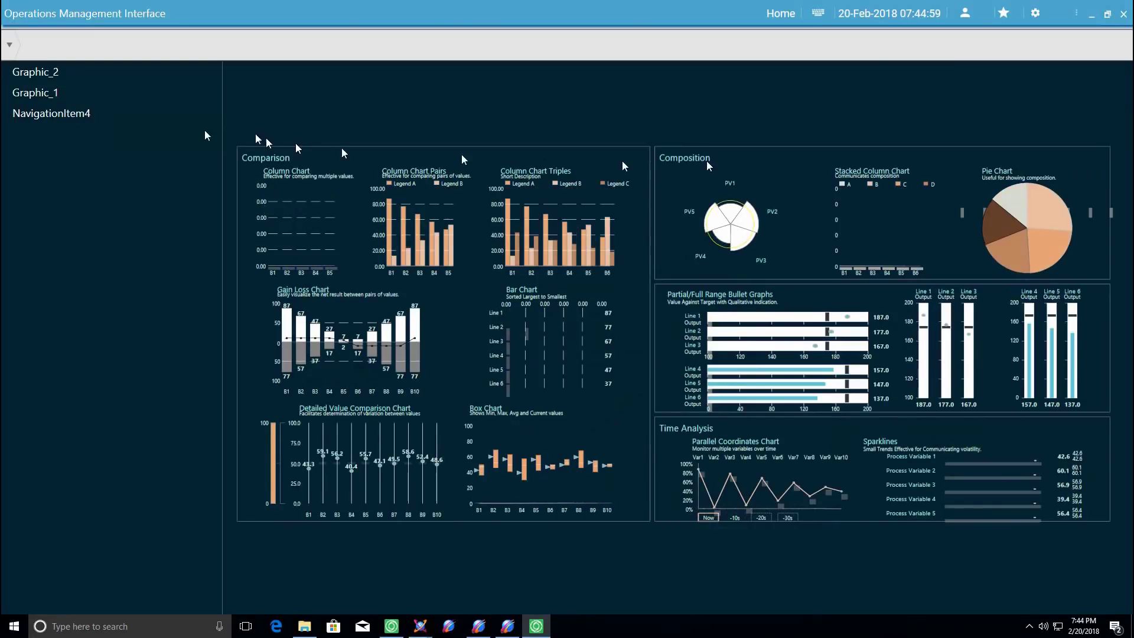
Switch through the Graphic_2, Graphic_1 and NavigationItem4 pages in the navigation list
left_click(9, 46)
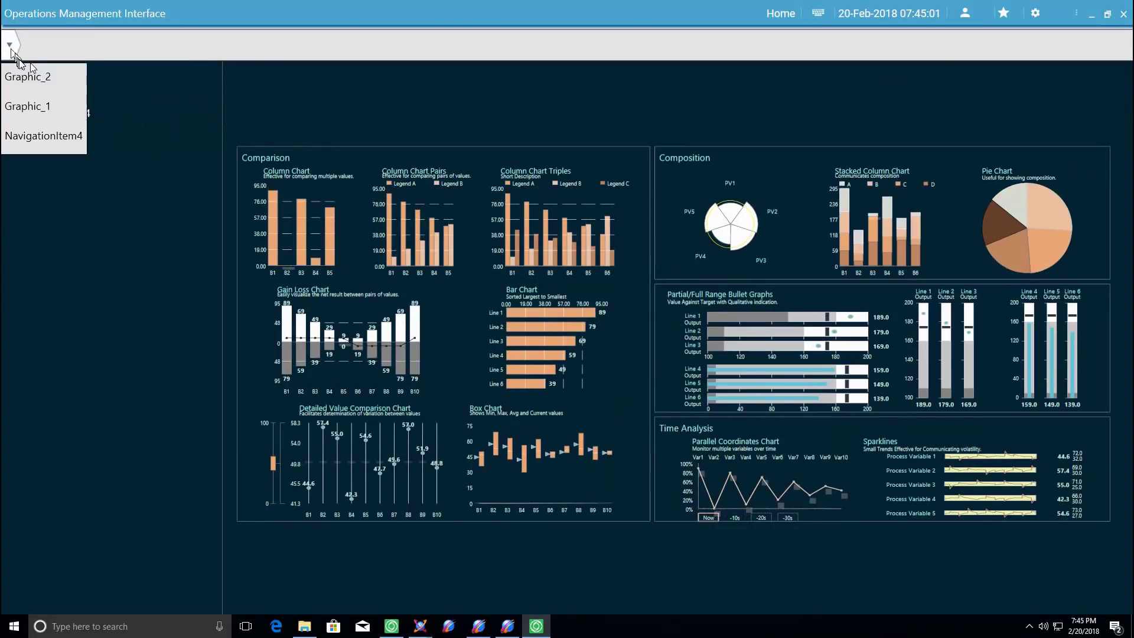
left_click(78, 72)
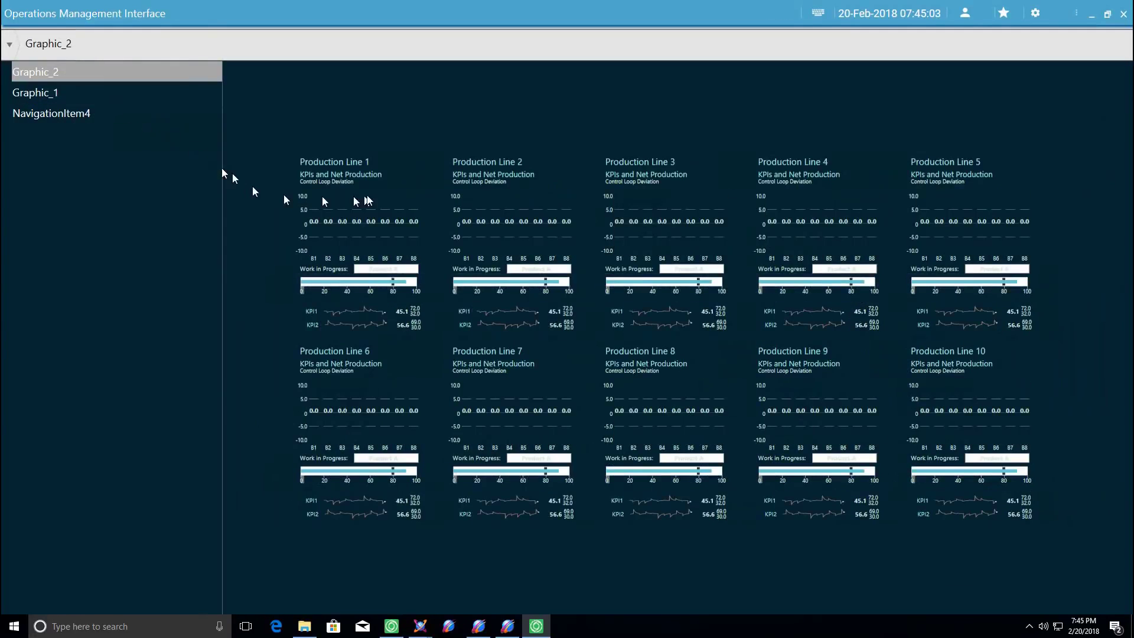
left_click(83, 93)
left_click(77, 115)
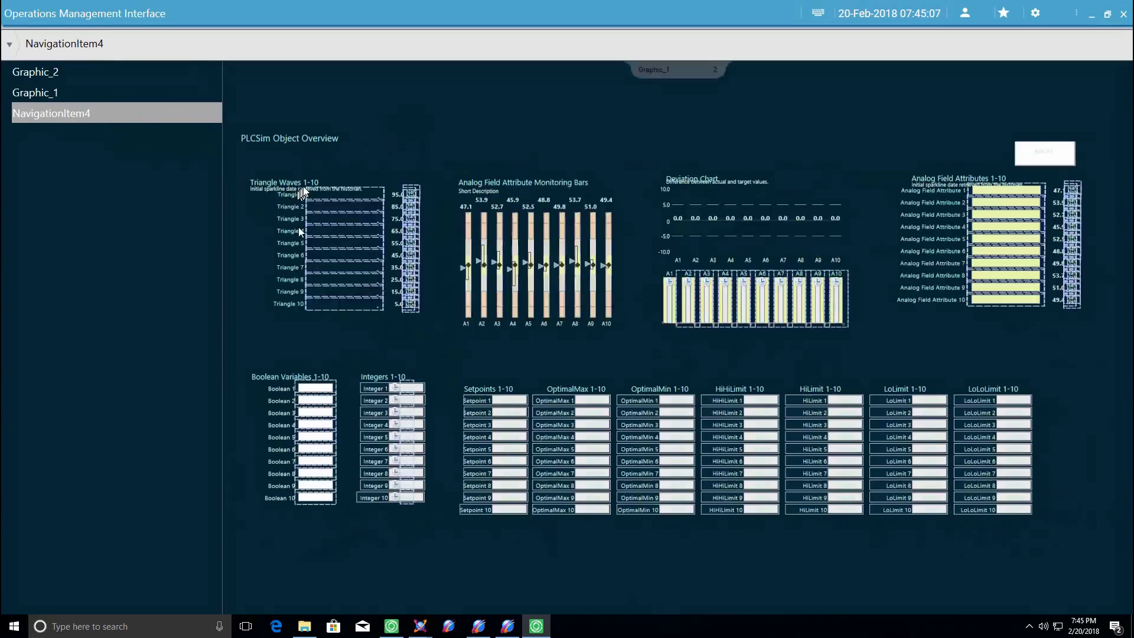
Back in the $Simpler_Viewapp editor, add a new navigation item named NavigationItem1
left_click(534, 625)
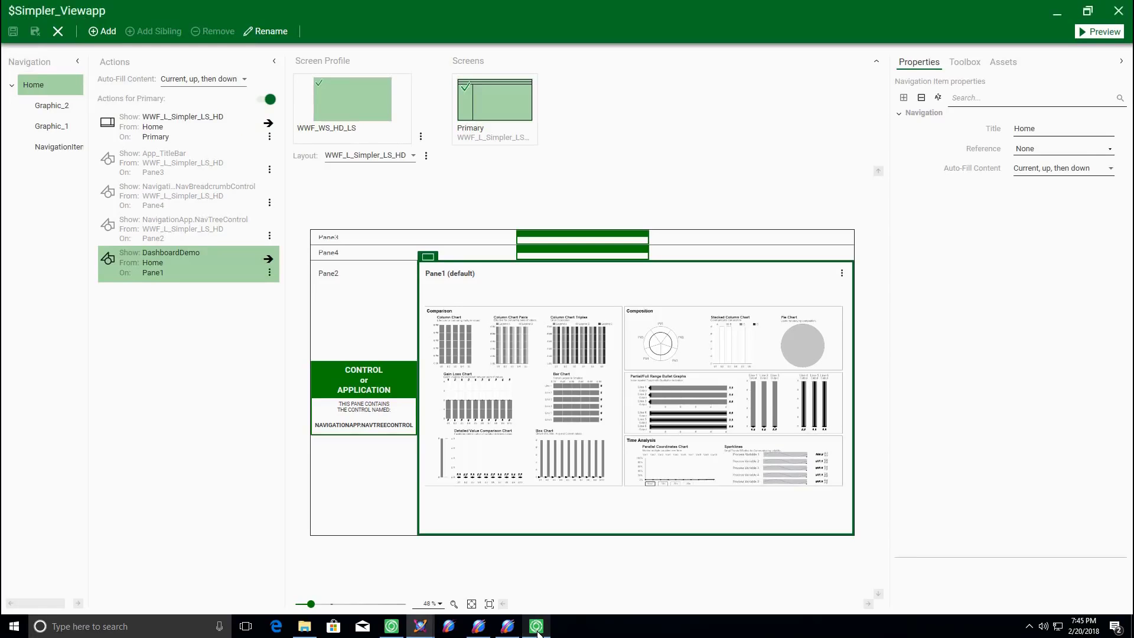
left_click(104, 31)
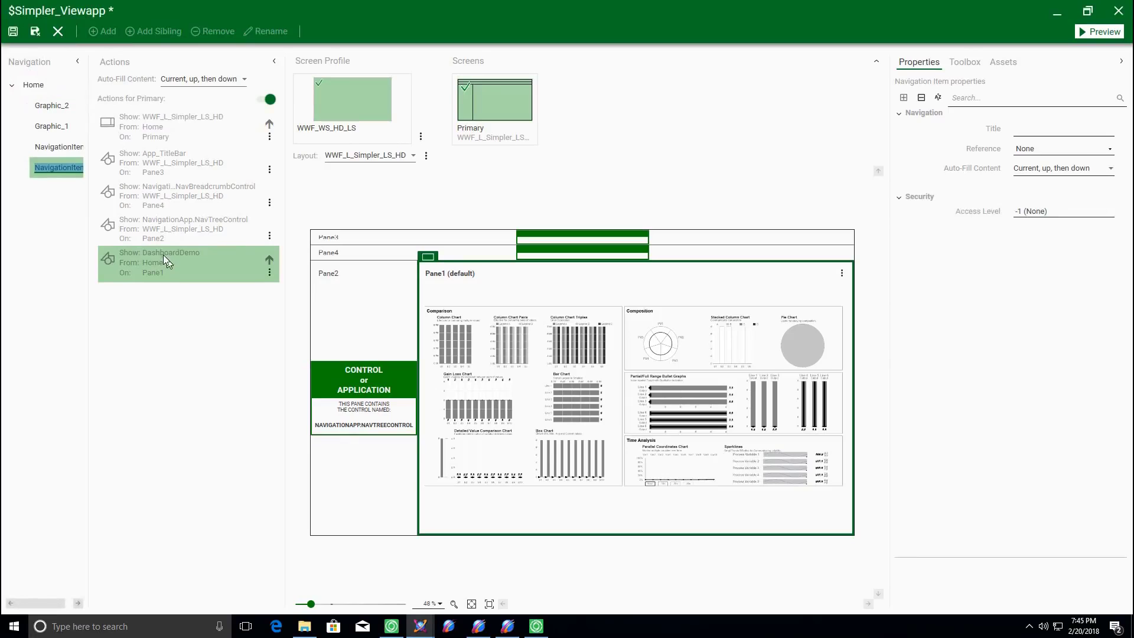
key("Return")
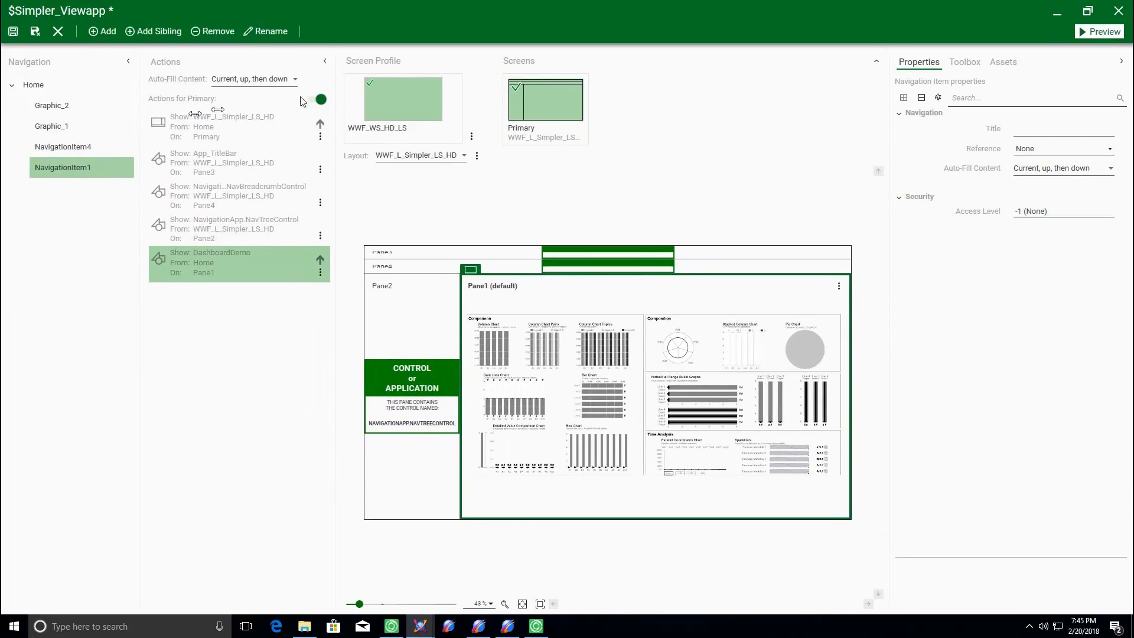
Place Overview_Level_1 from the Toolbox into Pane1, save, and view the running ViewApp
left_click(964, 62)
left_click(968, 87)
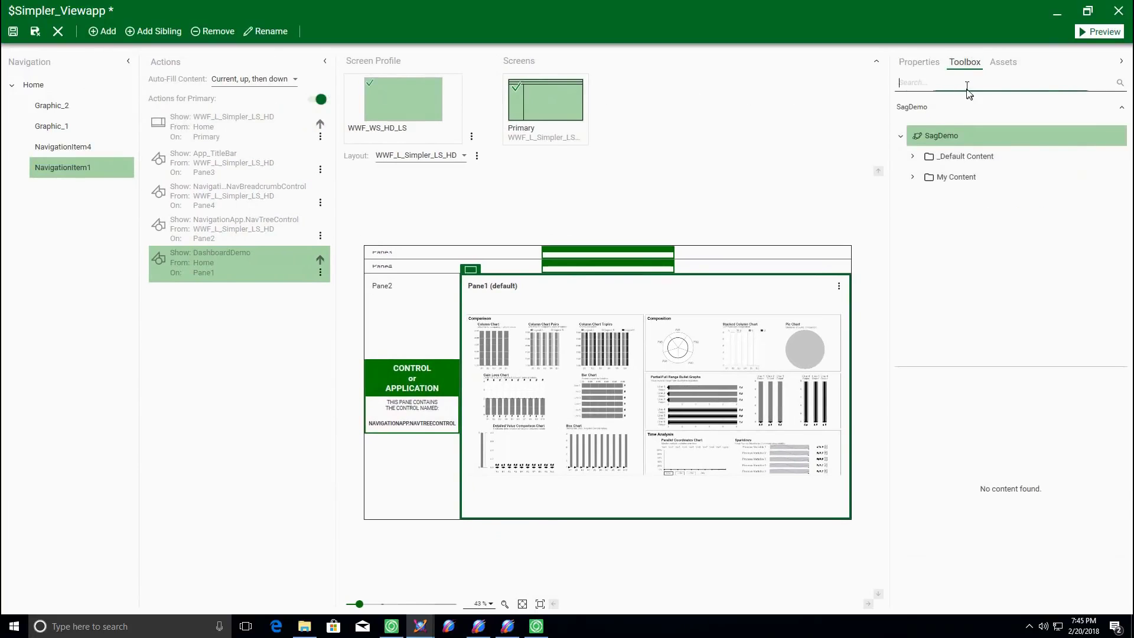
type("overvi")
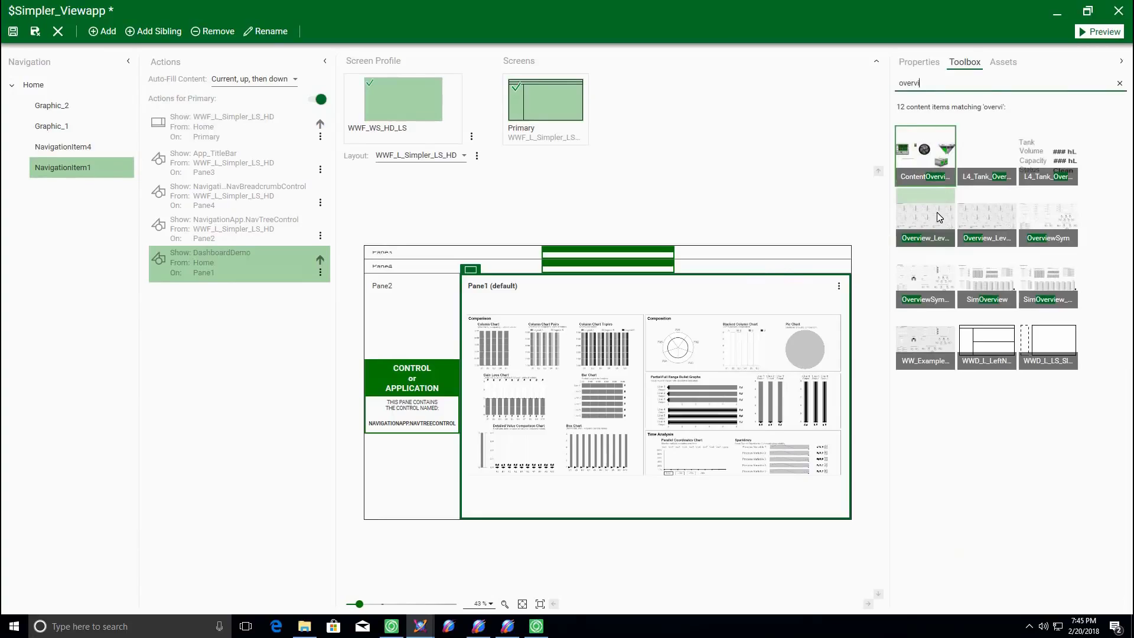
left_click_drag(937, 212, 700, 394)
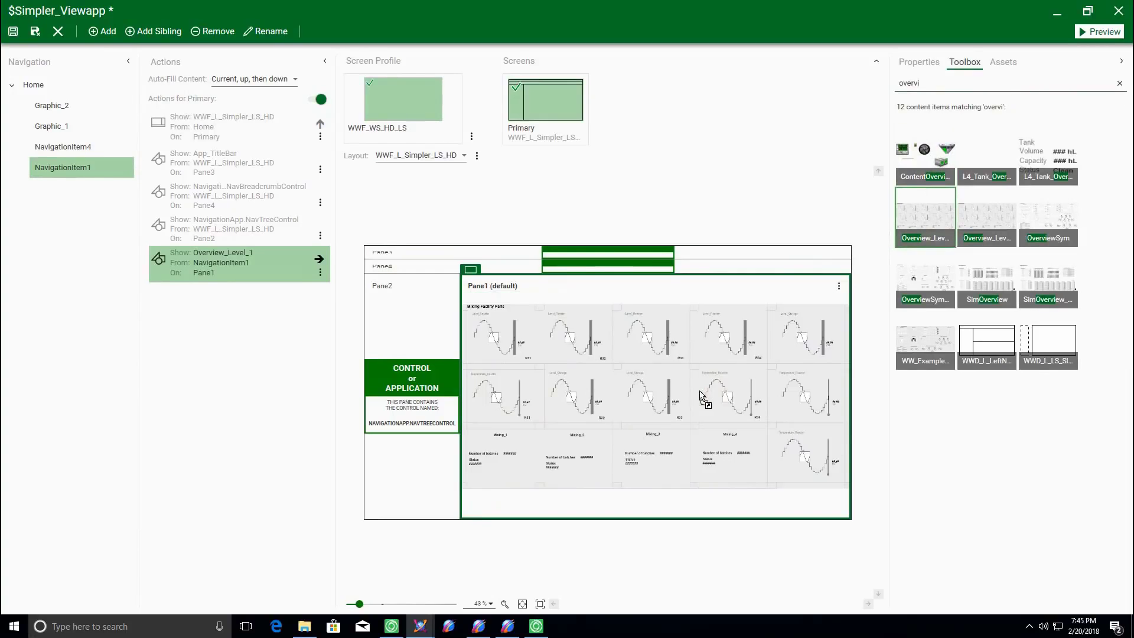
left_click(13, 31)
left_click(537, 625)
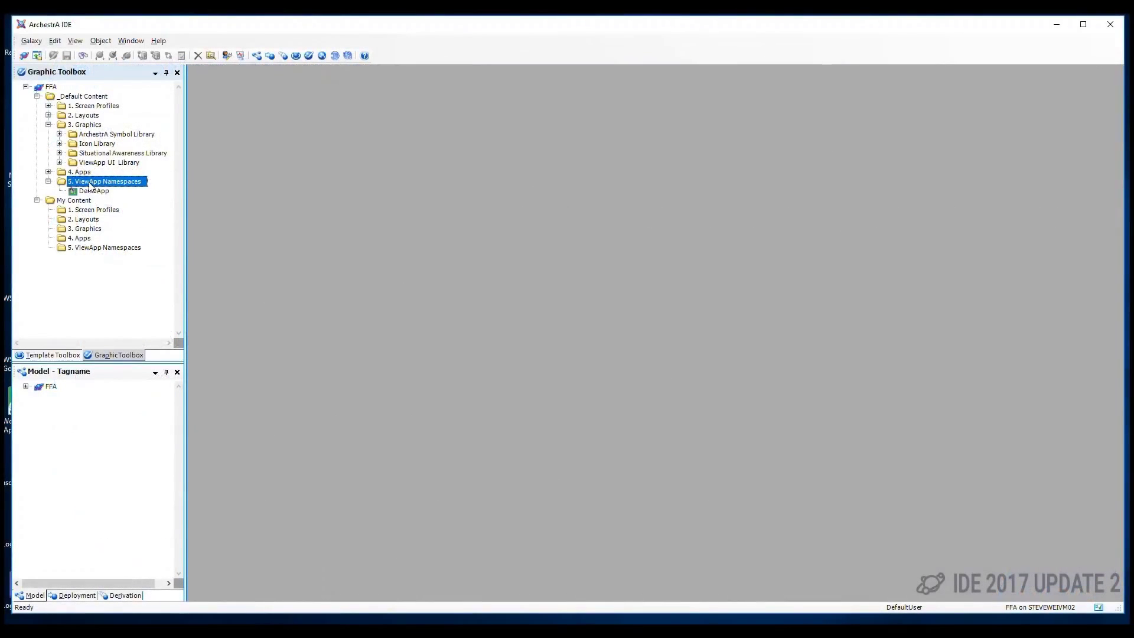
Create ViewAppNamespace_001 under '5. ViewApp Namespaces' and open it in its editor
right_click(91, 186)
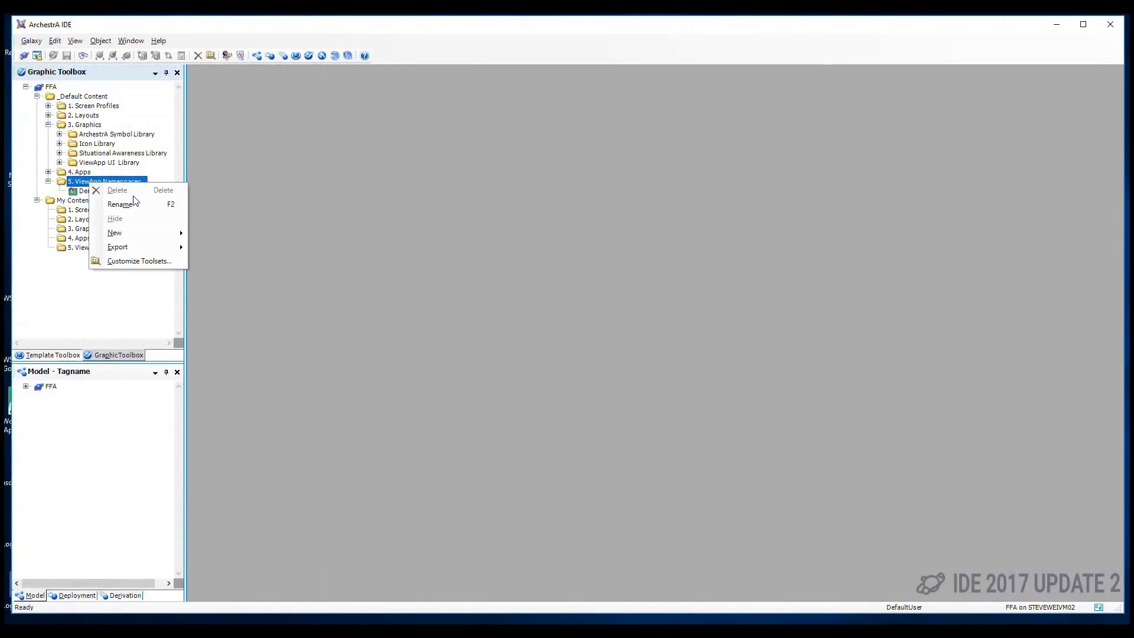
mouse_move(155, 232)
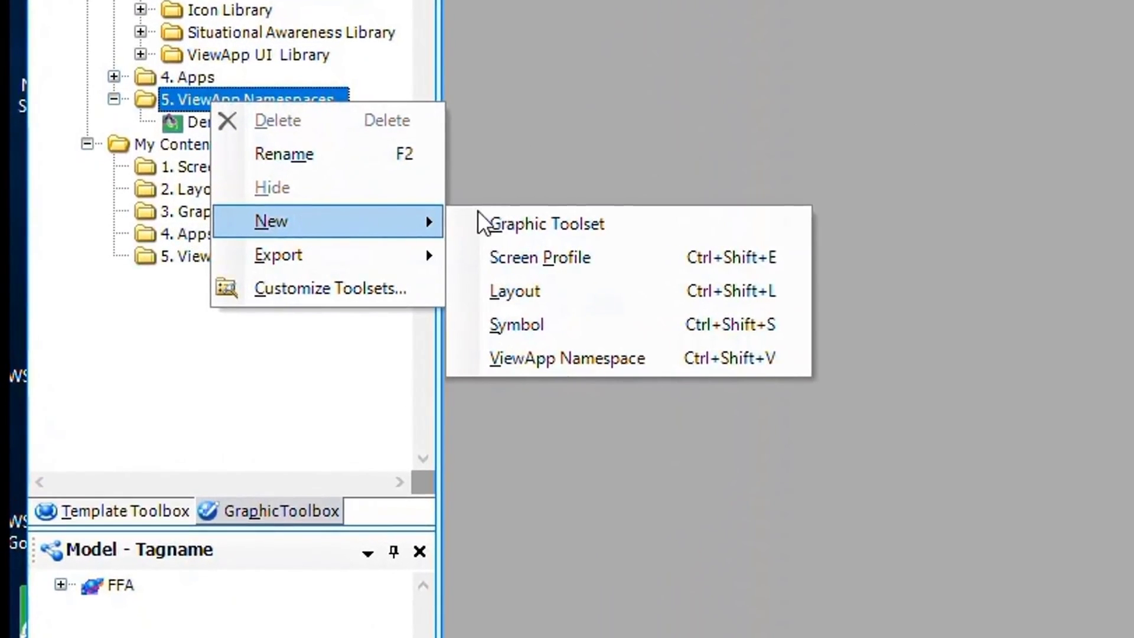
left_click(520, 363)
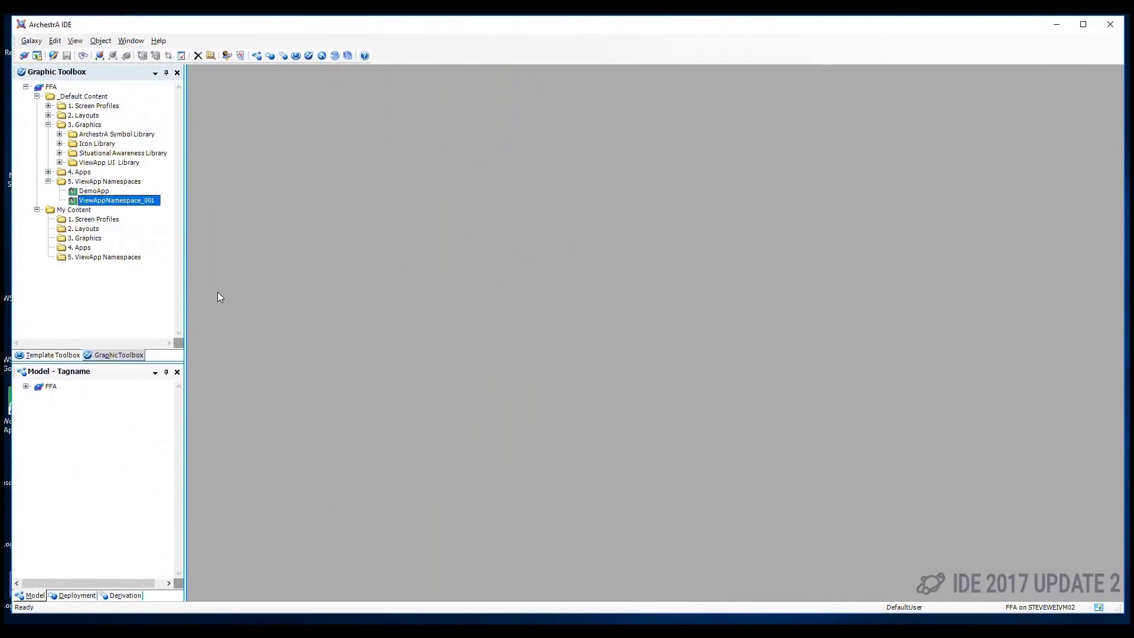
double_click(101, 201)
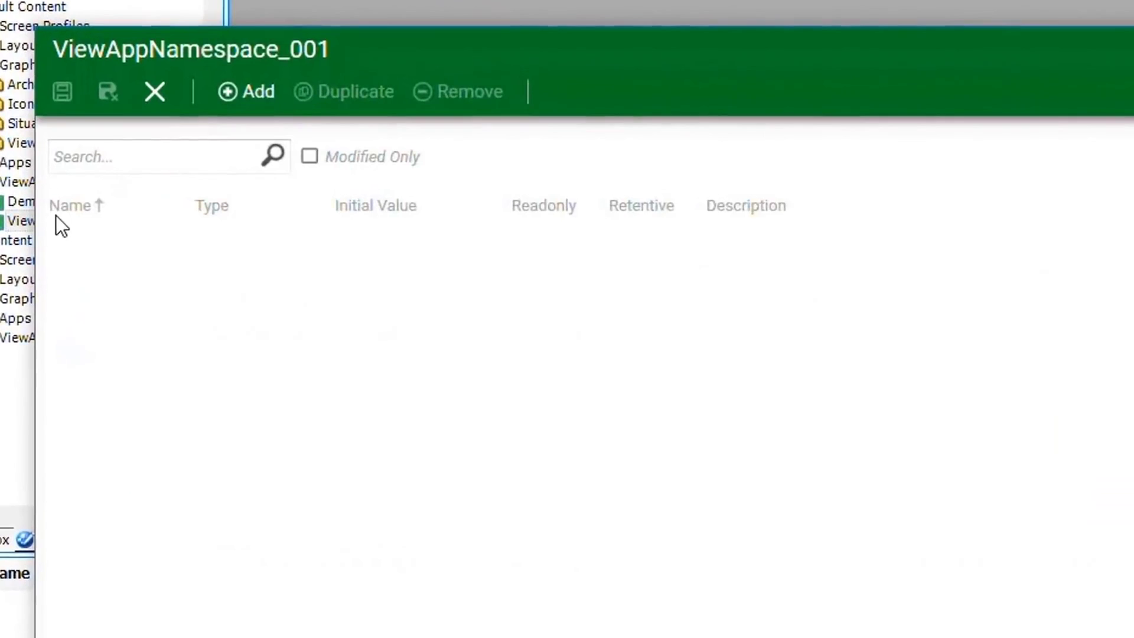
Add two namespace attributes and make the first an Integer named IndexLevel
left_click(250, 89)
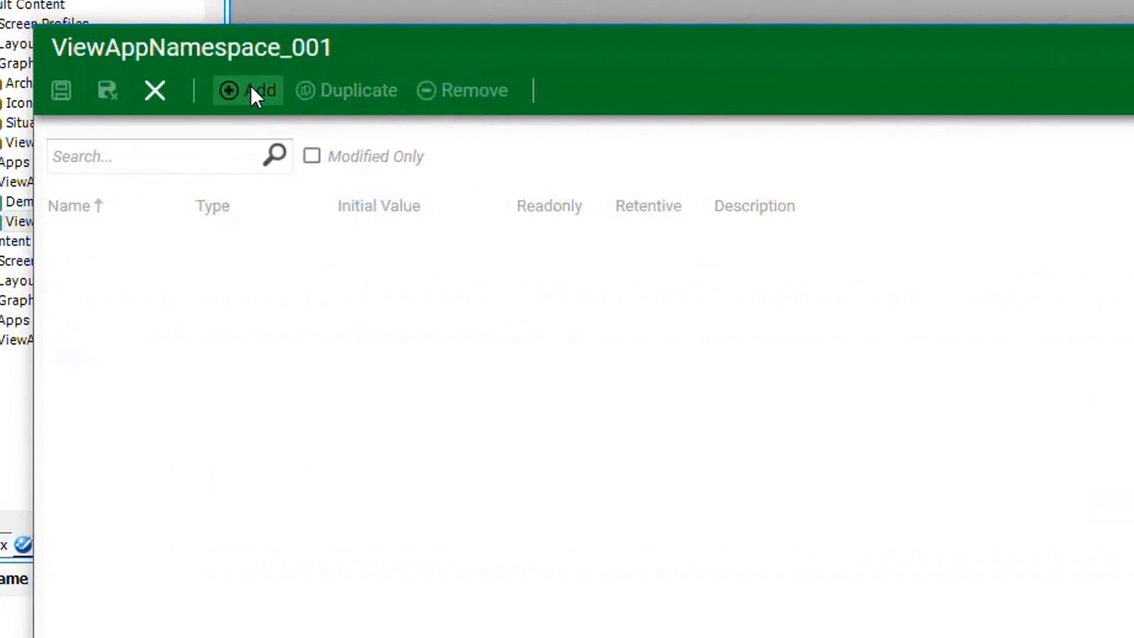
left_click(250, 89)
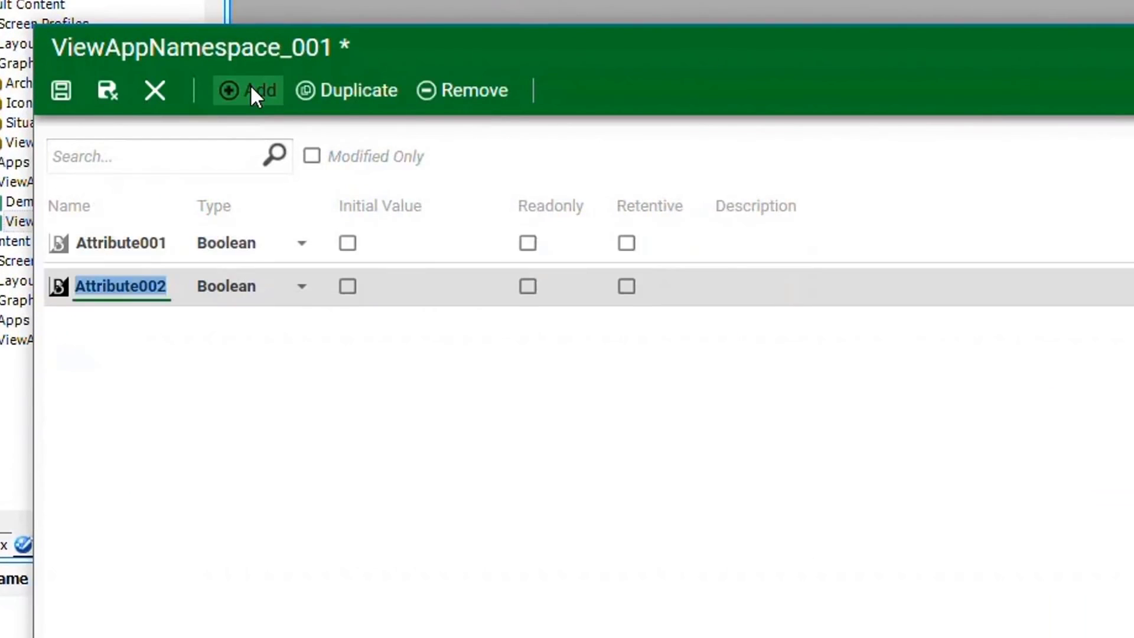
double_click(156, 242)
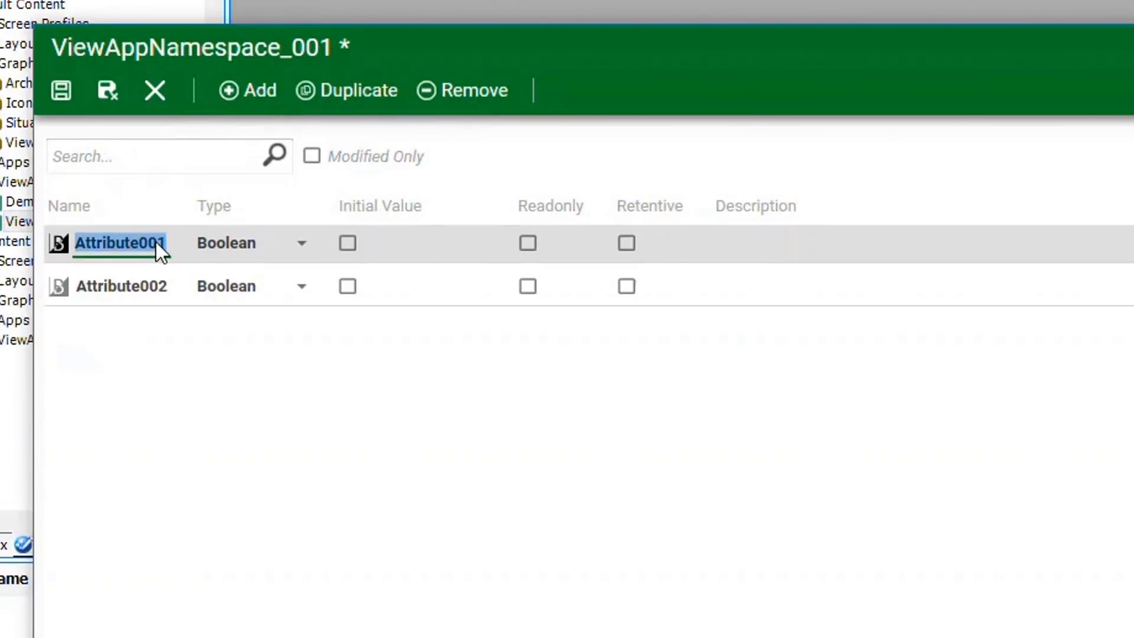
type("IndexLevel")
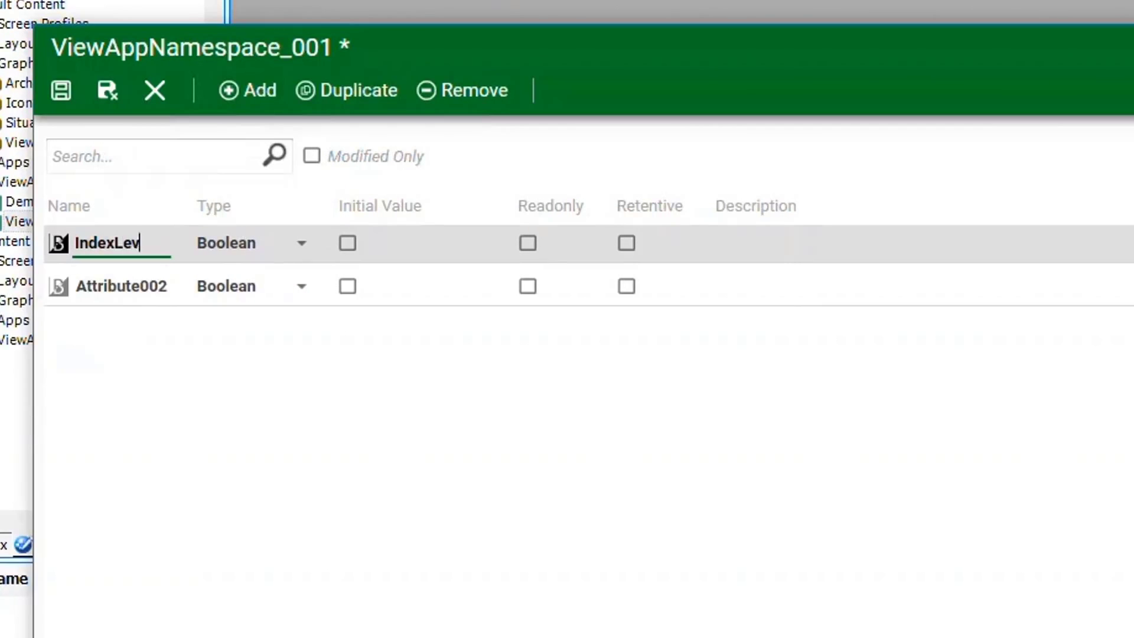
left_click(298, 244)
left_click(228, 286)
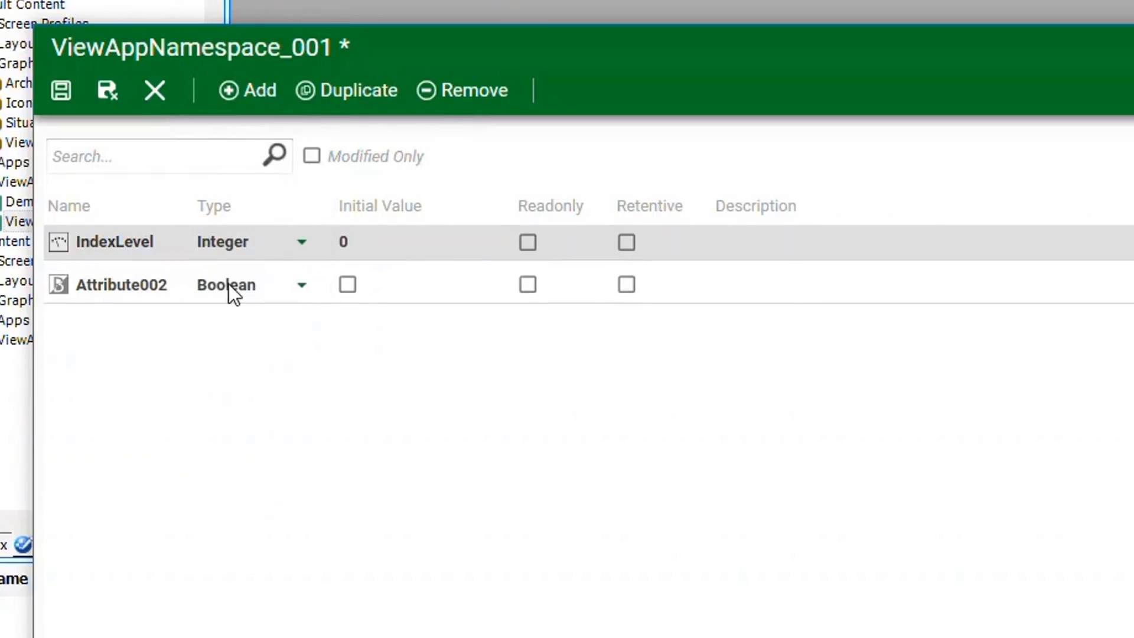
Name the second attribute ShowAllPumps, initial value true, with description 'Shared with all apps'
double_click(115, 286)
type("S")
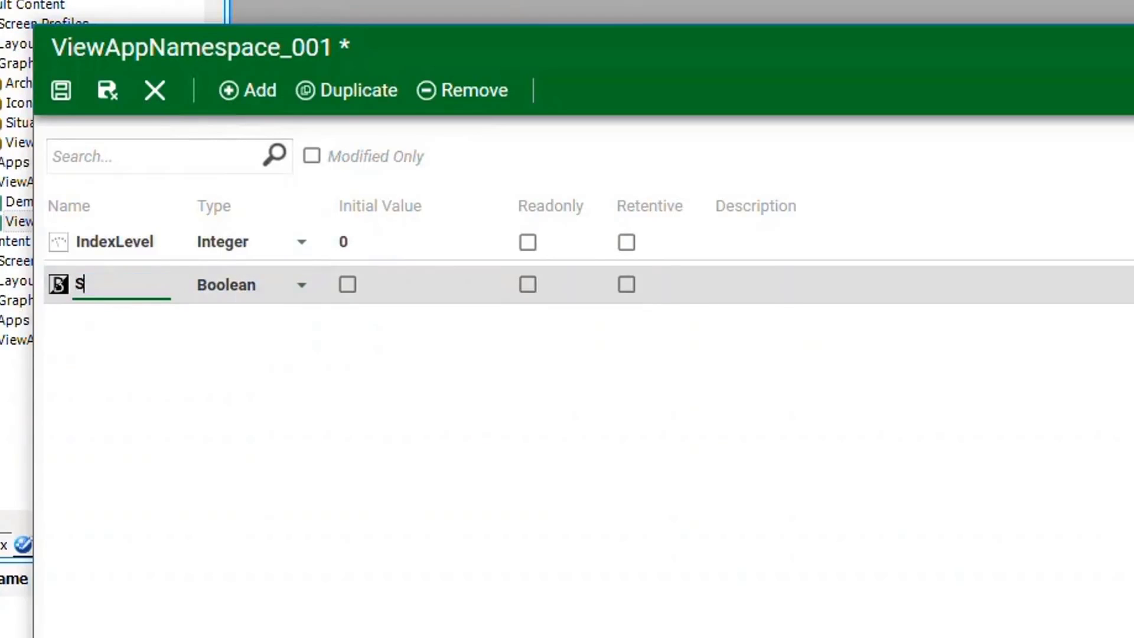
type("howAllPumps")
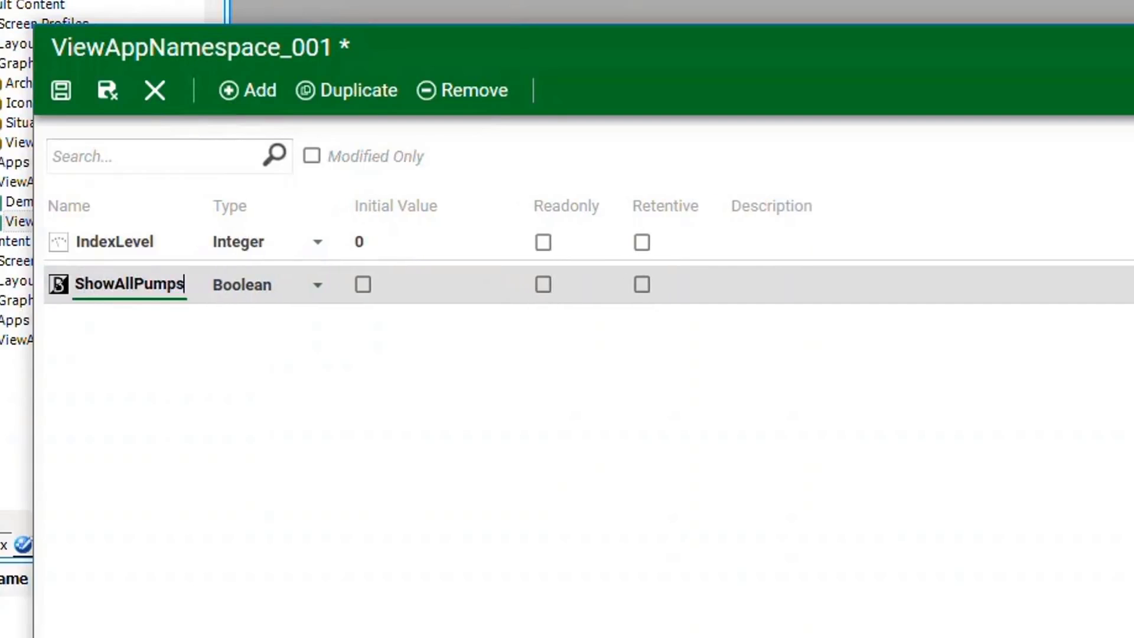
key("Tab")
left_click(365, 285)
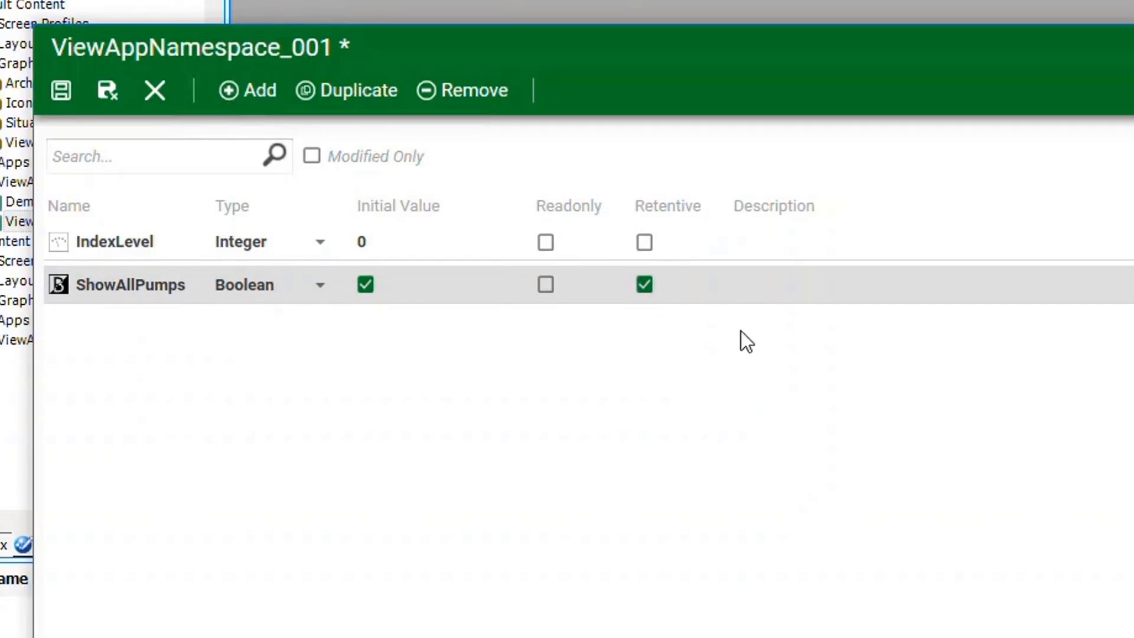
left_click(745, 284)
type("Shared ")
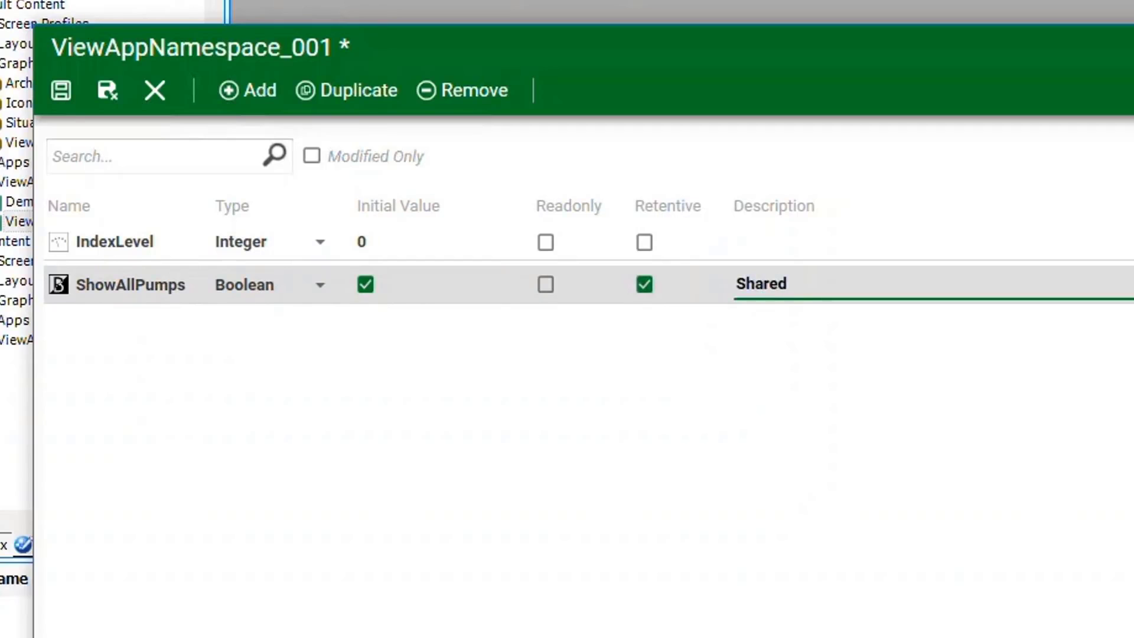
type("with all")
type("apps")
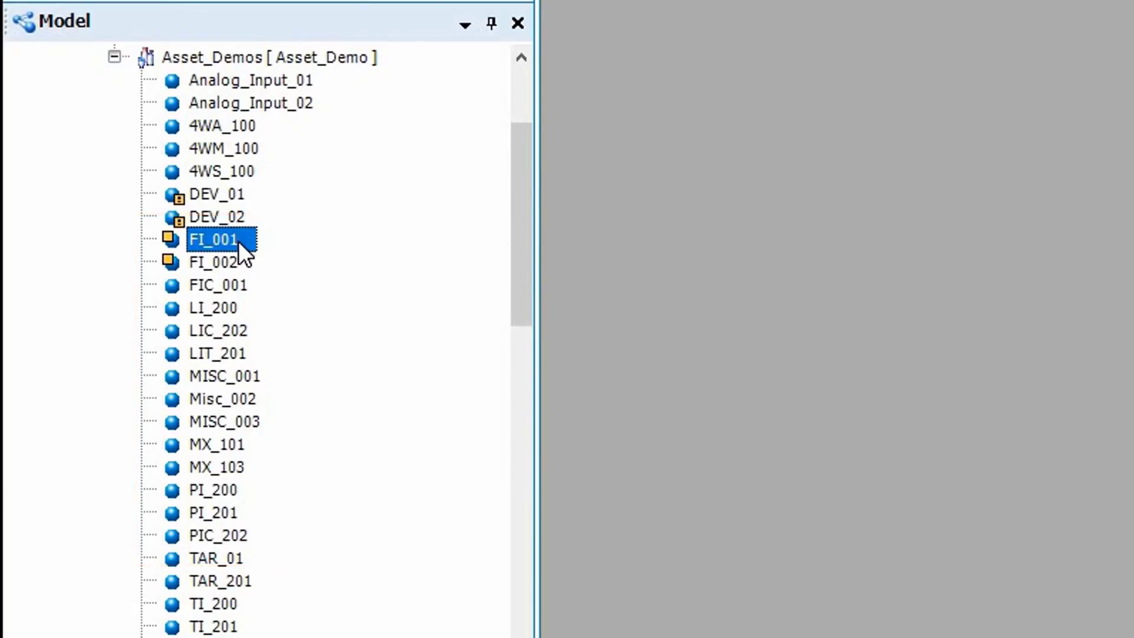
Give FI_001 the friendly name Flow_Transmitter_01
right_click(239, 240)
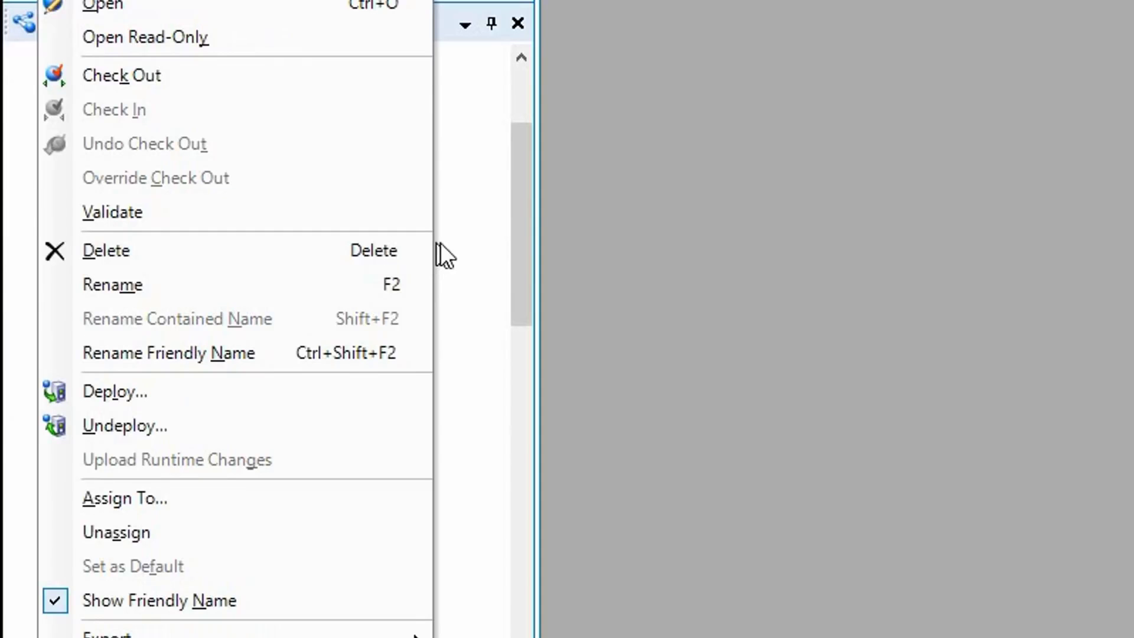
left_click(299, 349)
type("Flow_Transm")
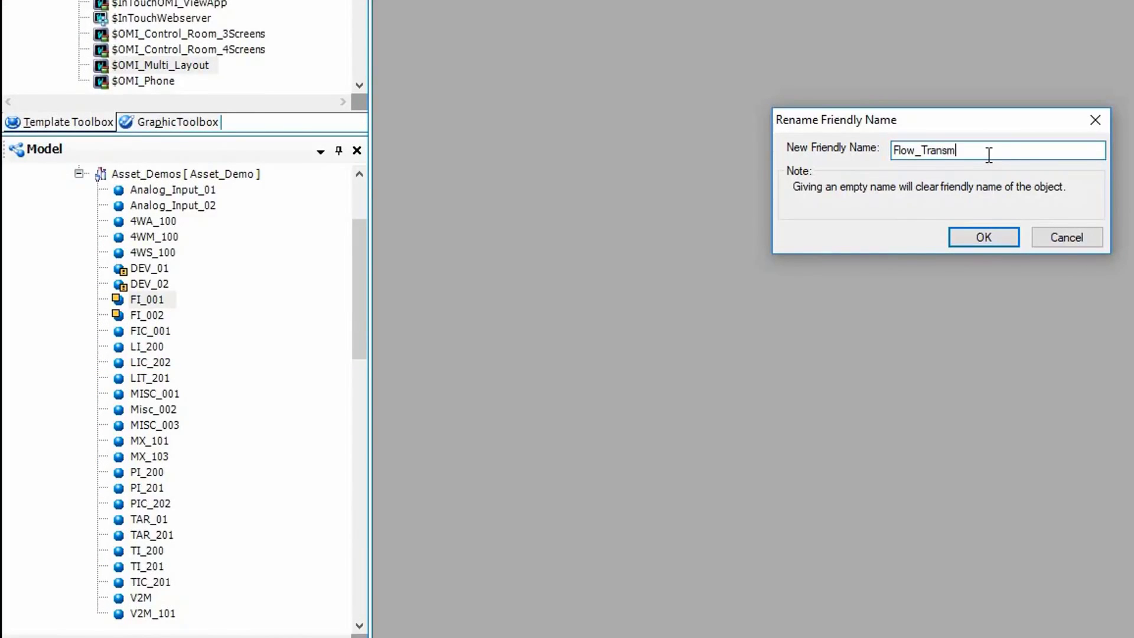
type("itter_01")
key("Return")
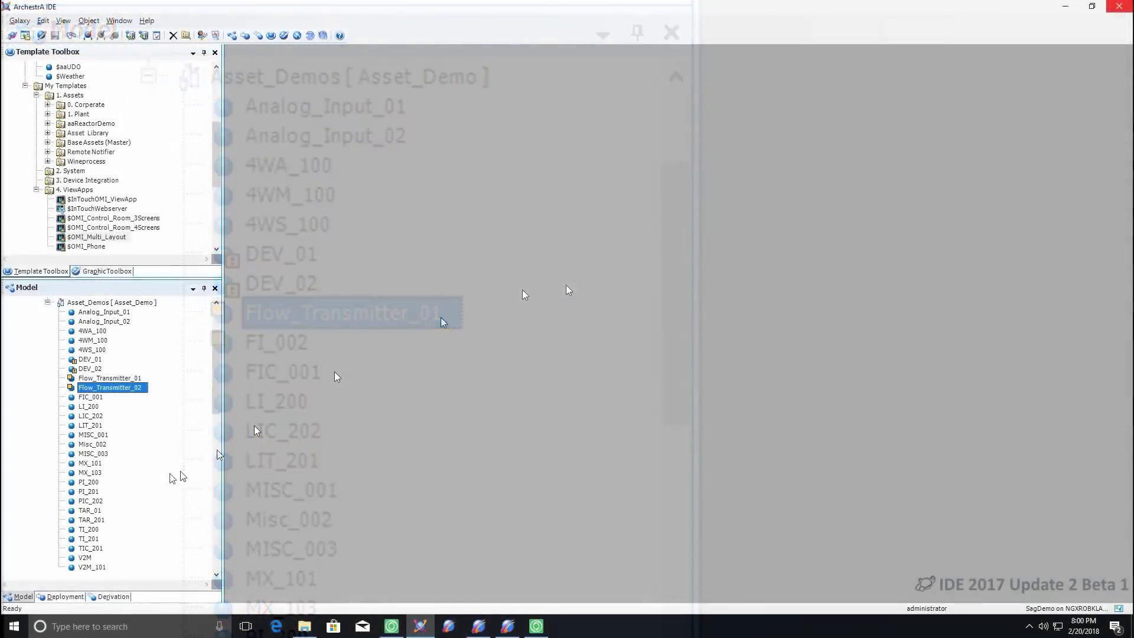
Move Flow_Transmitter_01 and Flow_Transmitter_02 below Analog_Input_02, then expand NavigationItem4
key("Up")
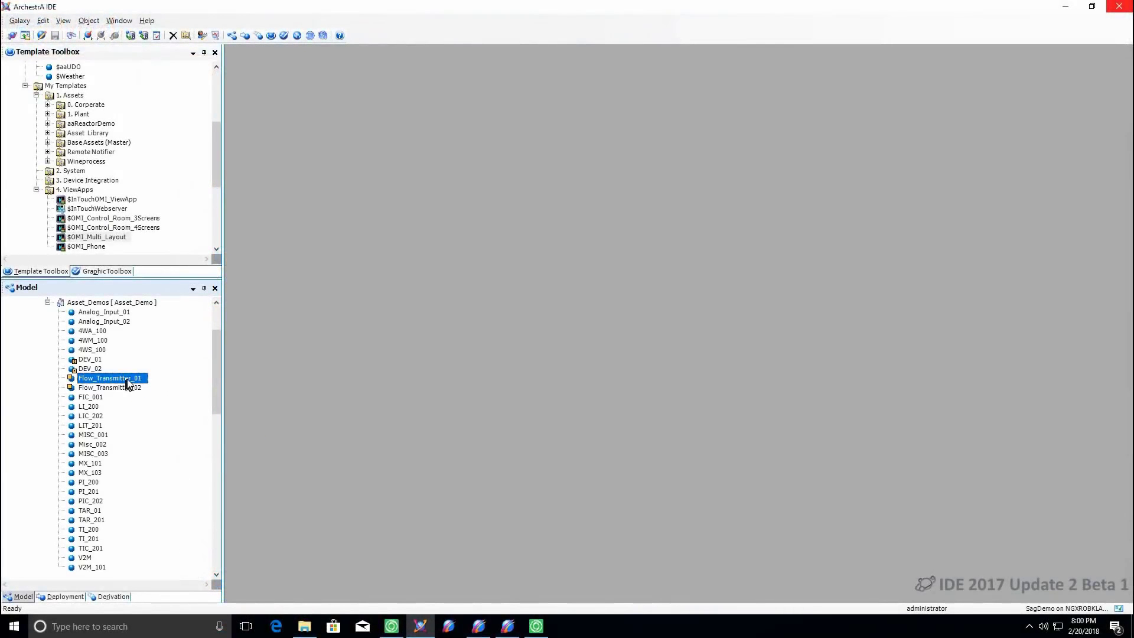
left_click_drag(128, 383, 98, 335)
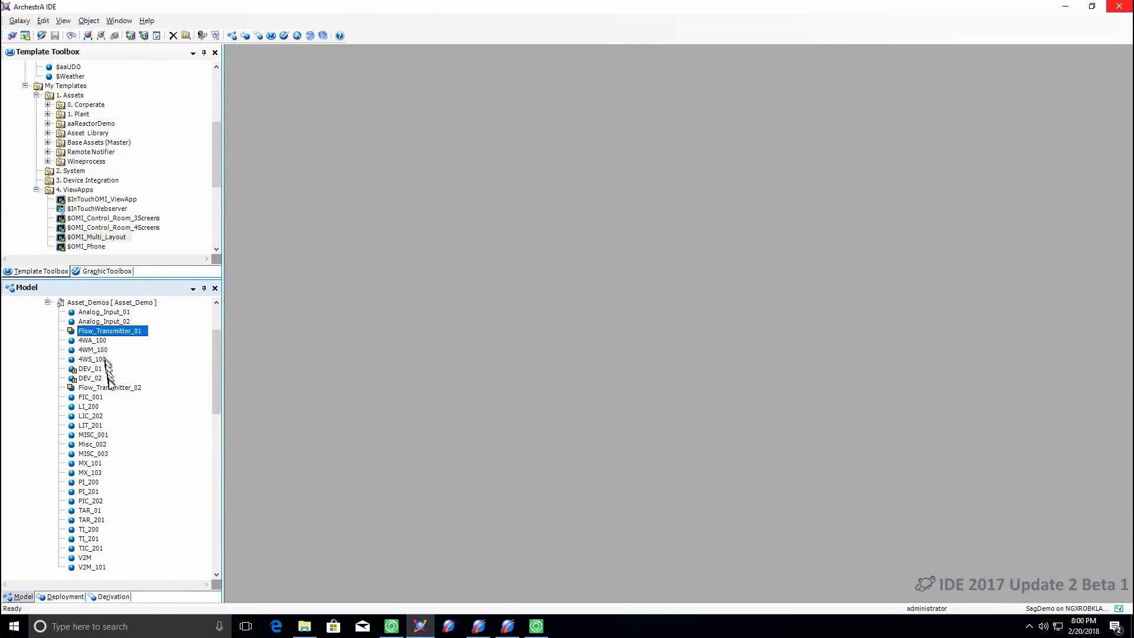
left_click_drag(113, 392, 100, 353)
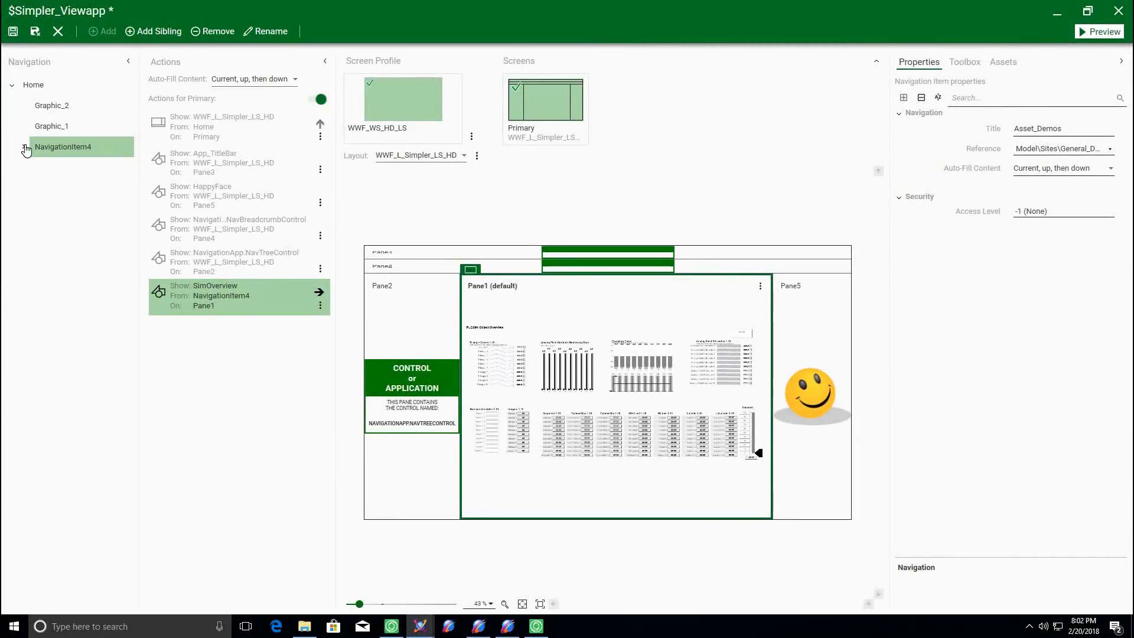
left_click(25, 147)
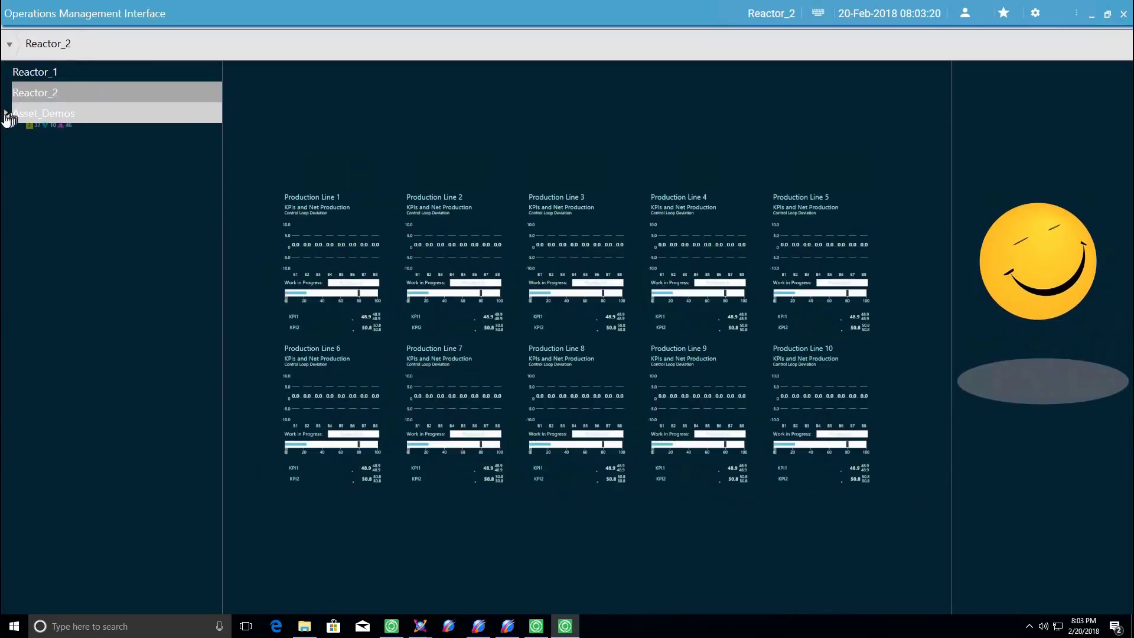
Expand Asset_Demos to list its assets such as Analog_Input_01 and Analog_Input_02
left_click(7, 113)
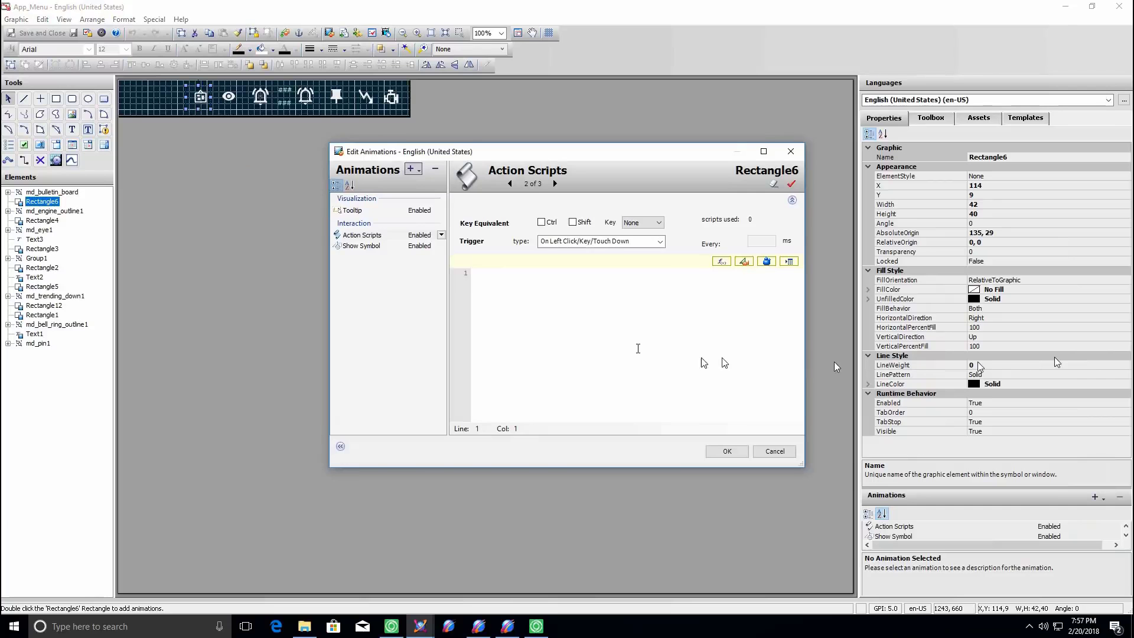
Insert the Graphic Client ShowContent function into Rectangle6's action script
left_click(720, 261)
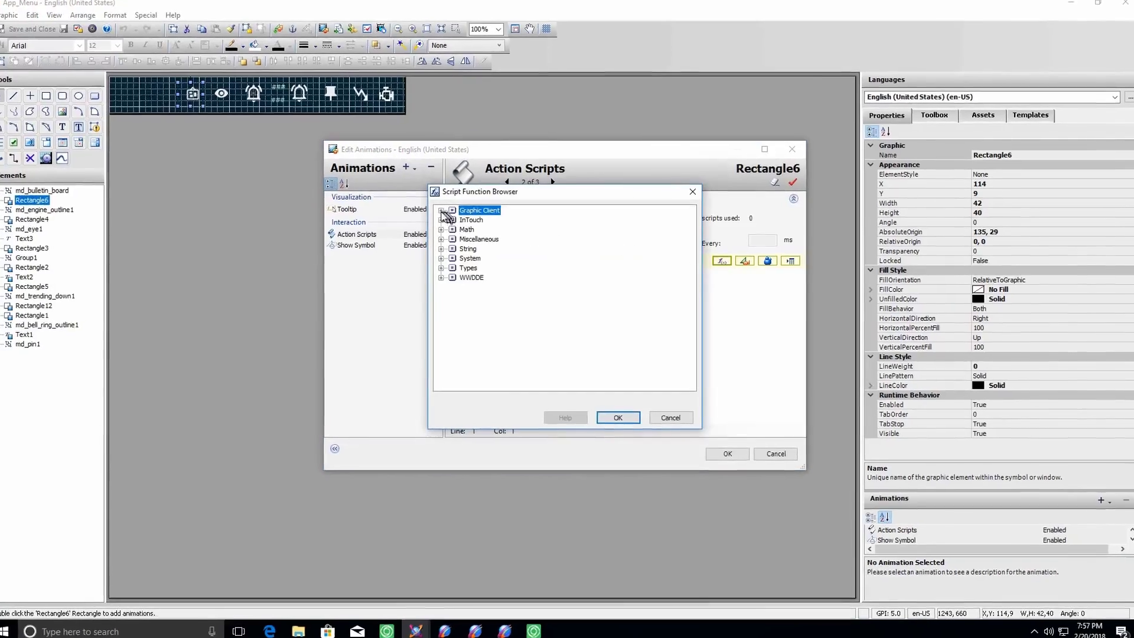
left_click(441, 211)
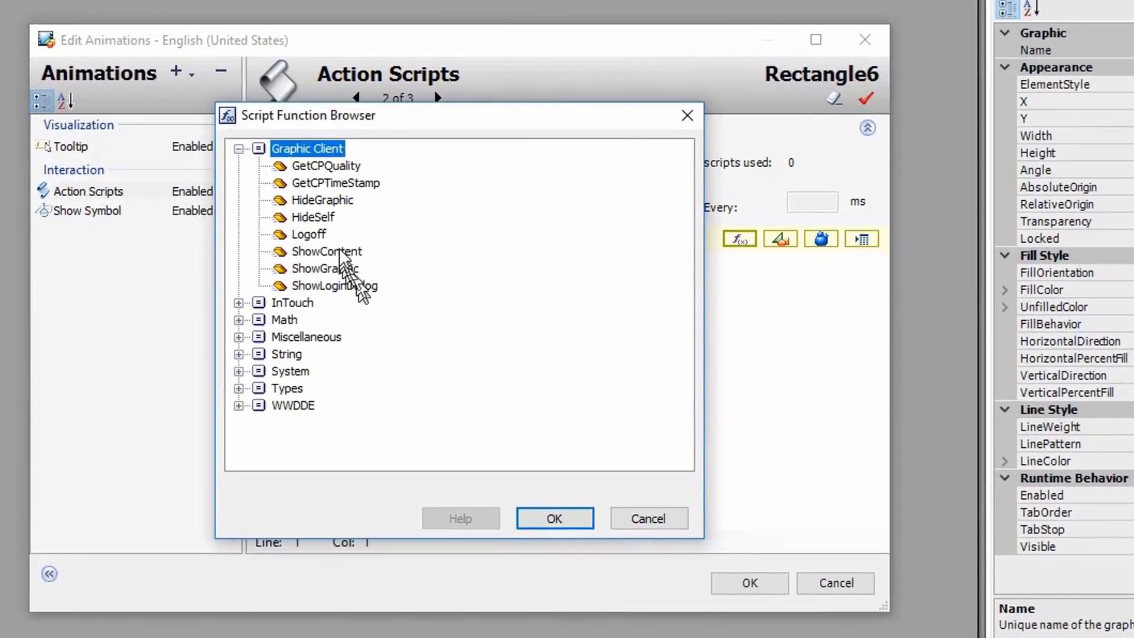
left_click(341, 252)
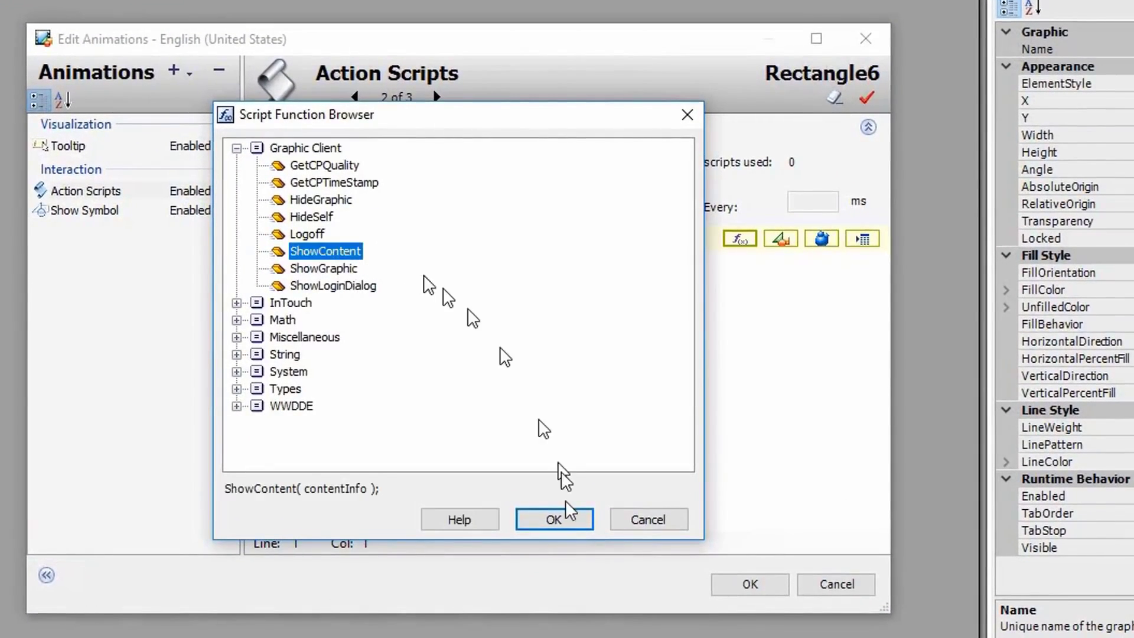
left_click(567, 521)
Add a new line before the ShowContent call beginning with 'contentInfo.'
left_click(583, 299)
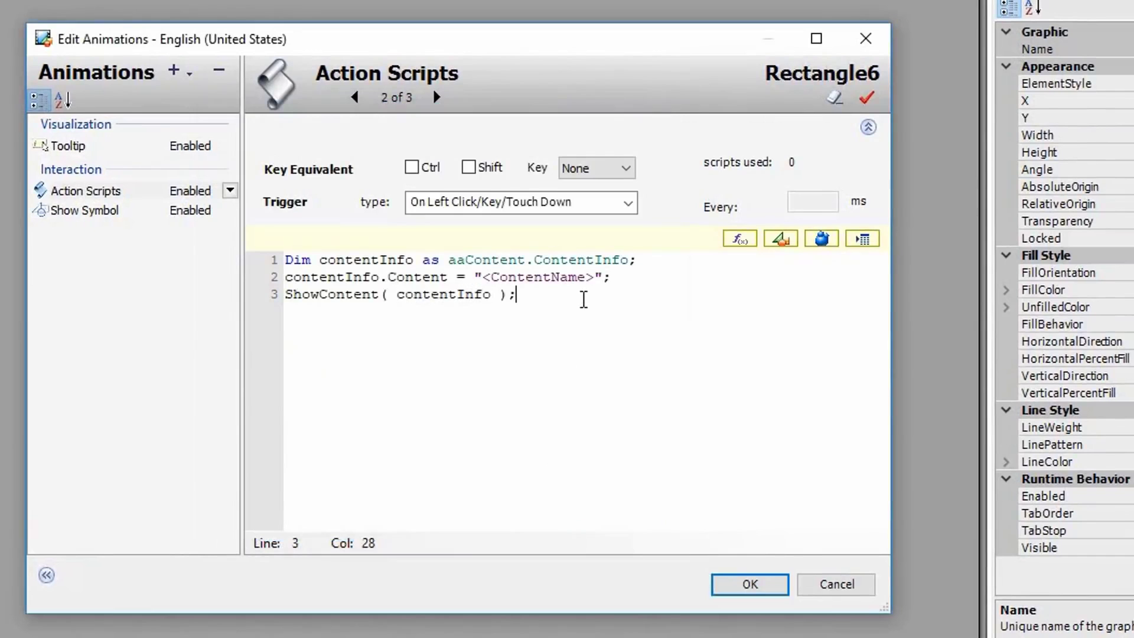
left_click(617, 282)
key("Return")
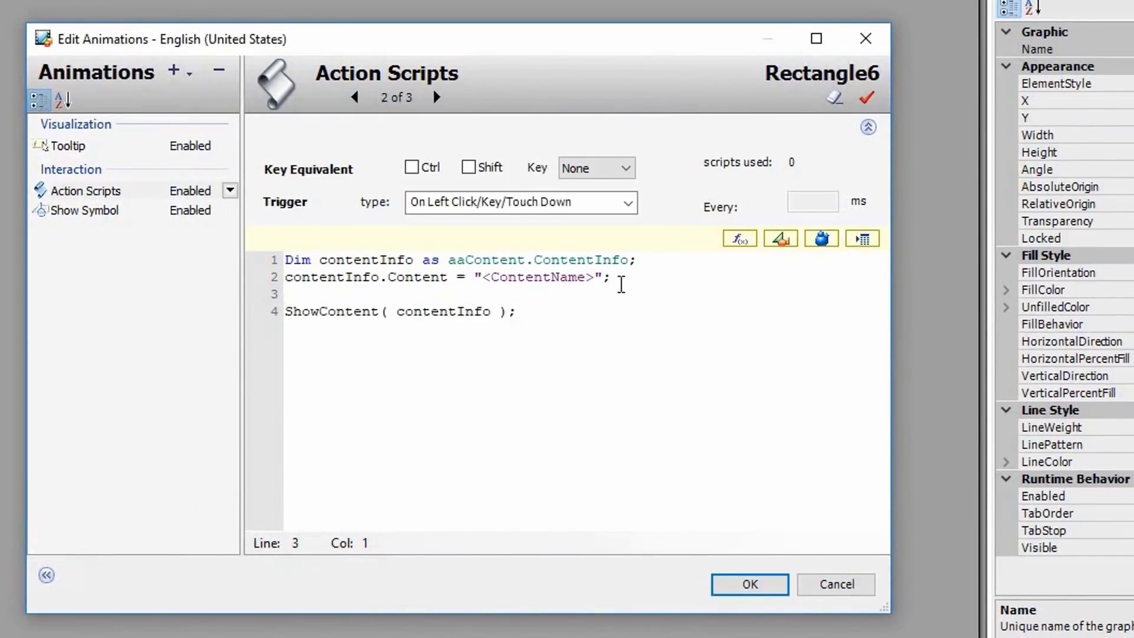
type("cont")
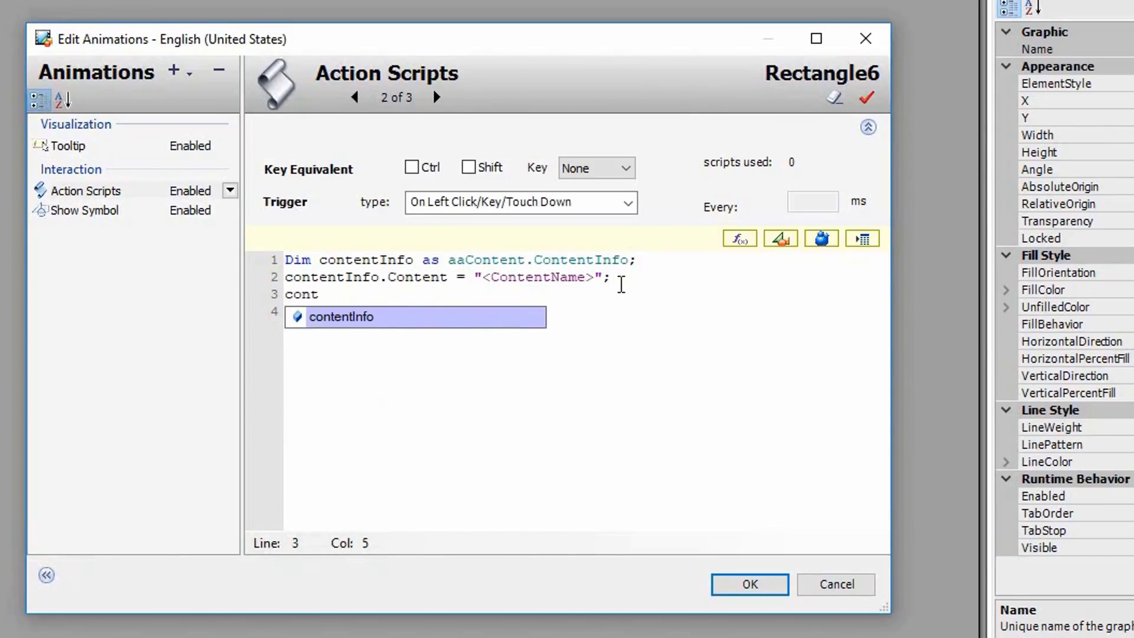
type("entInfo.")
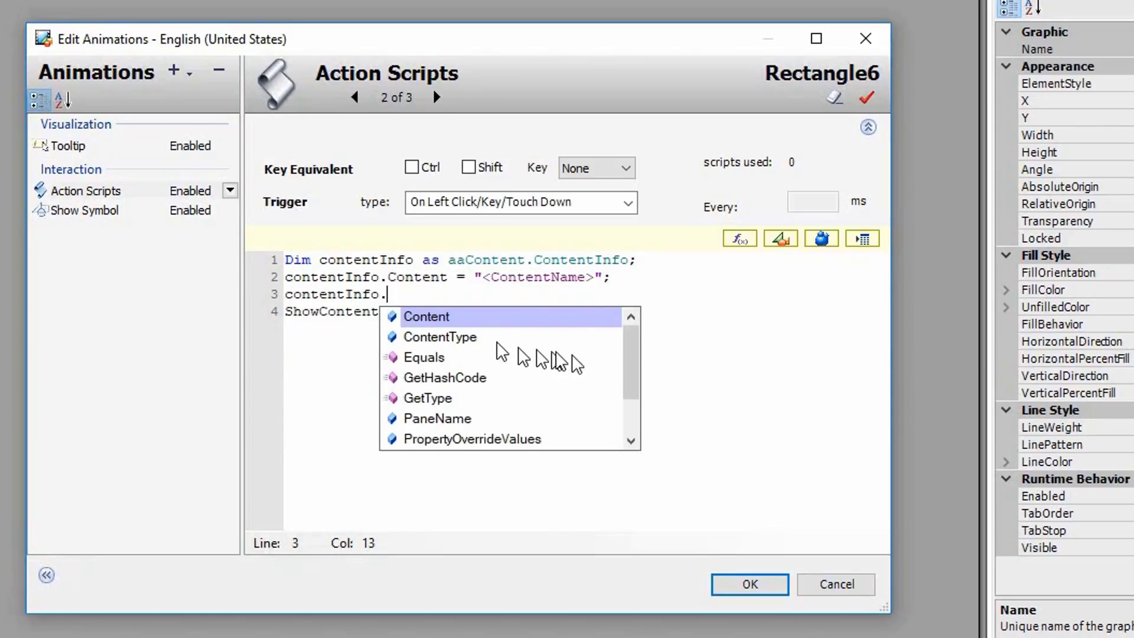
scroll(627, 372, "down", 1)
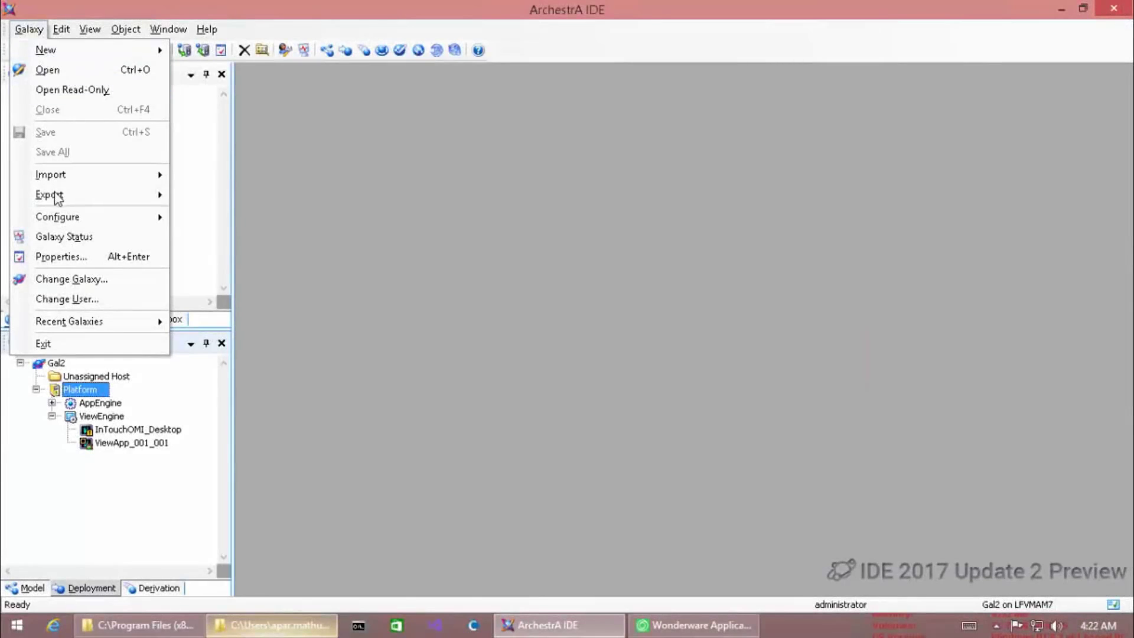
Import the Mul2Numbers.dll script function library into the Galaxy
mouse_move(133, 176)
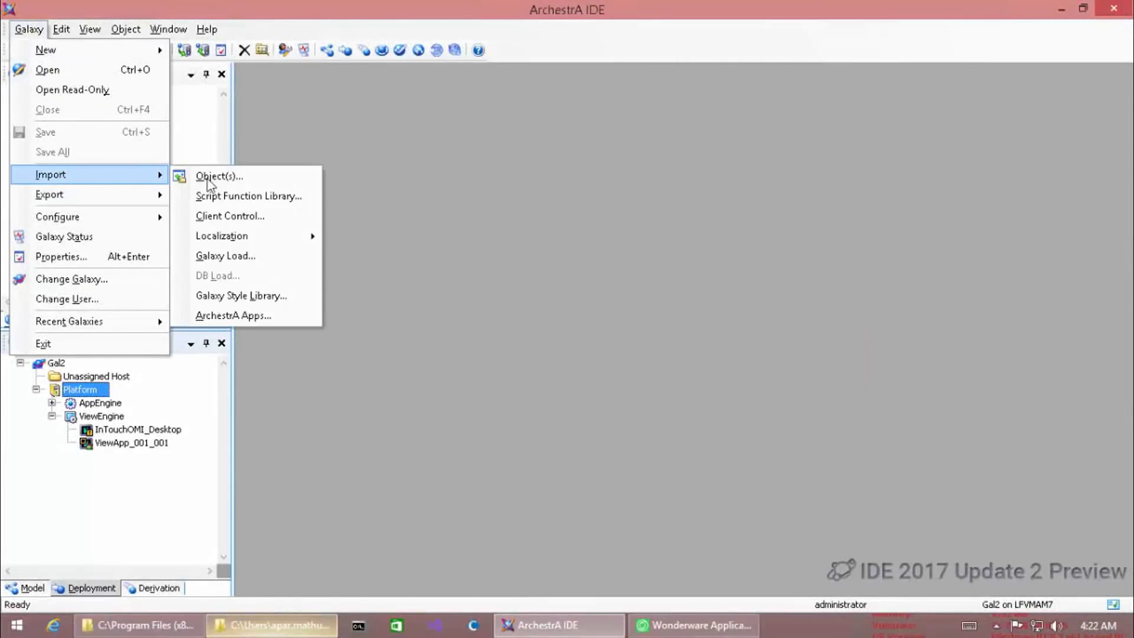
left_click(224, 195)
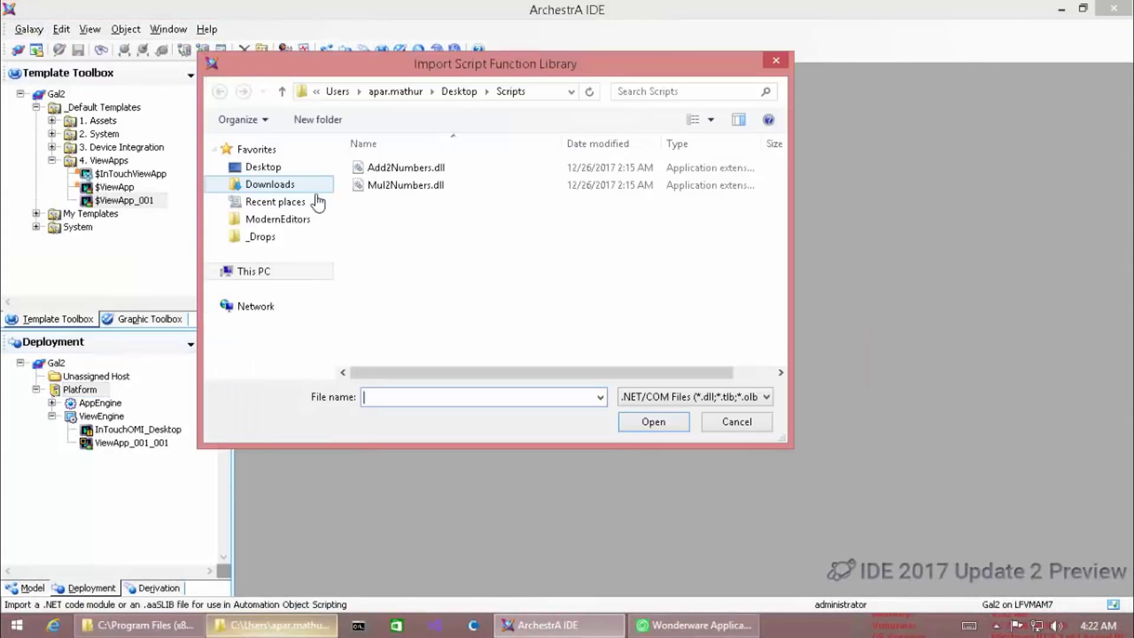
double_click(406, 185)
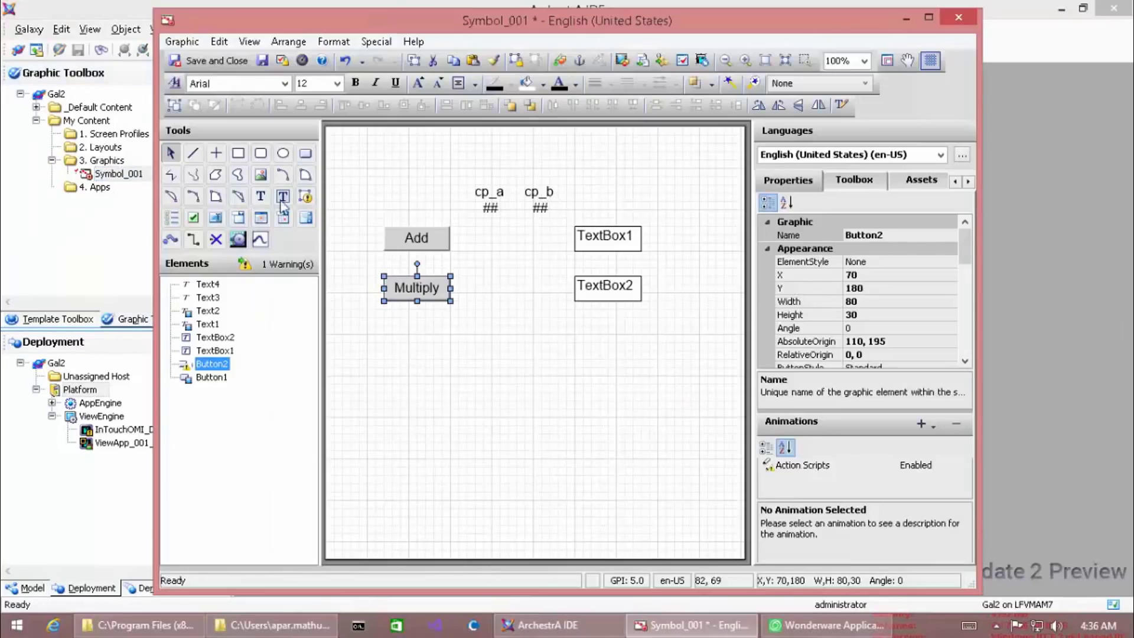
Begin the Multiply button's action script as TextBox2.Text=Mul2Numbers
double_click(429, 299)
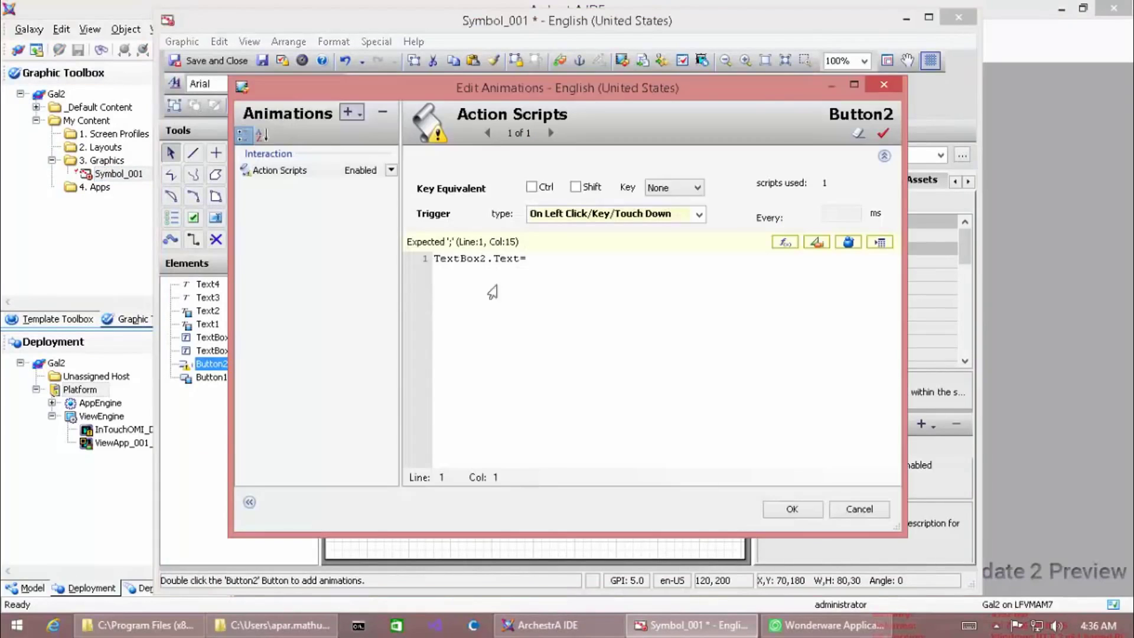
type("mu")
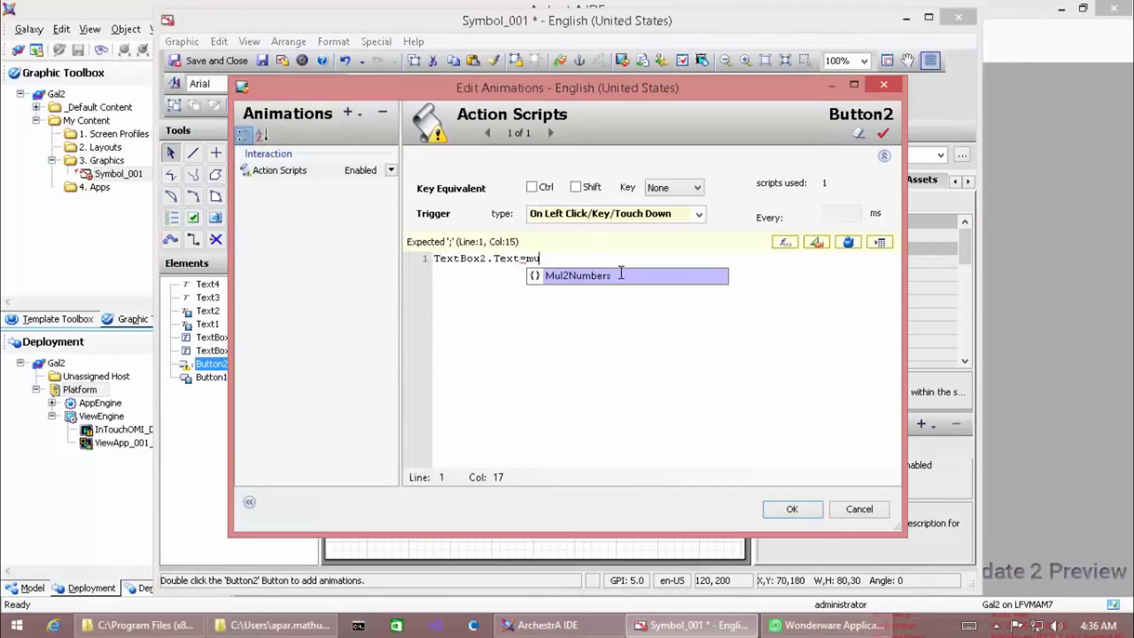
double_click(623, 278)
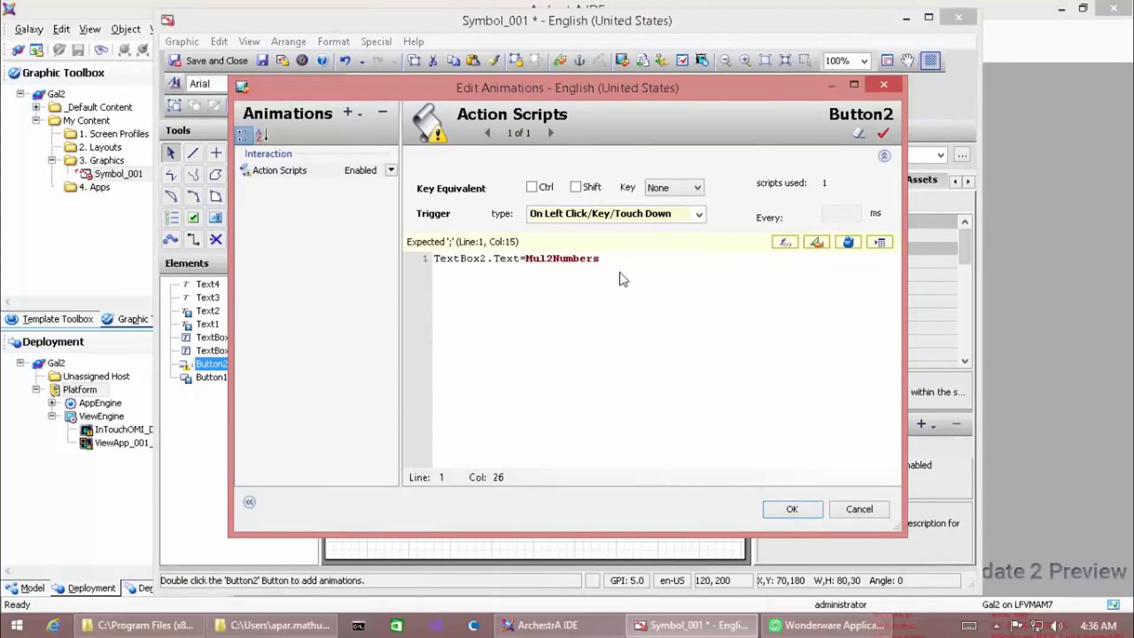
Add cp_a and cp_b (10 + 55 = 65) into TextBox1, then multiply them into TextBox2
type("(")
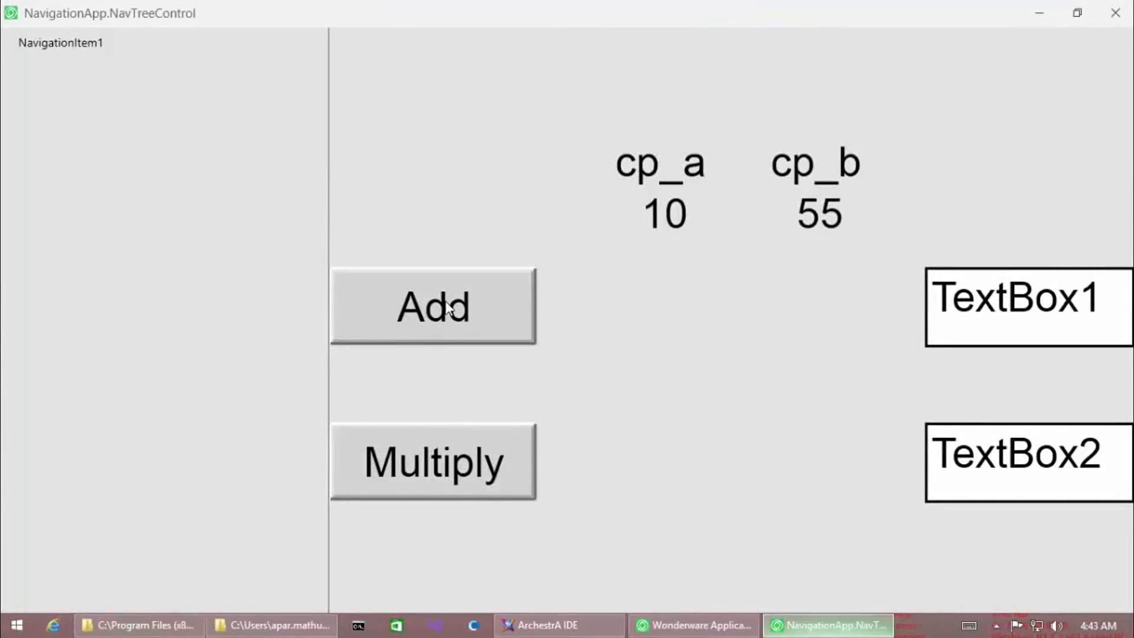
left_click(448, 307)
left_click(468, 470)
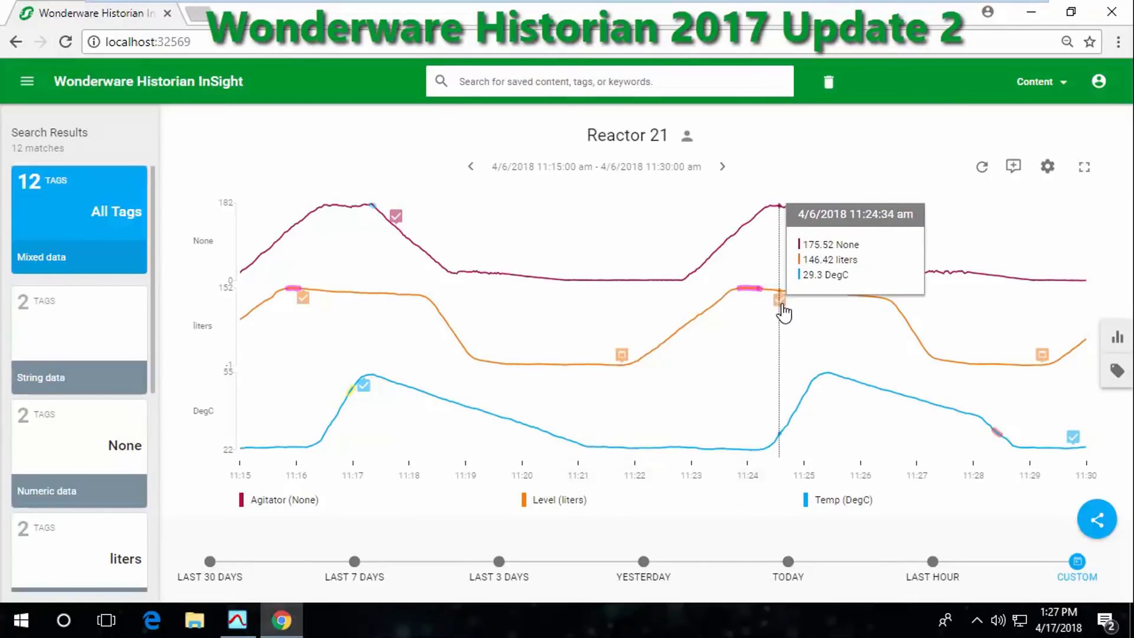
Save a My Team comment 'We seem to have problems with the agitator' at 11:24:41, then switch to Trend
mouse_move(780, 300)
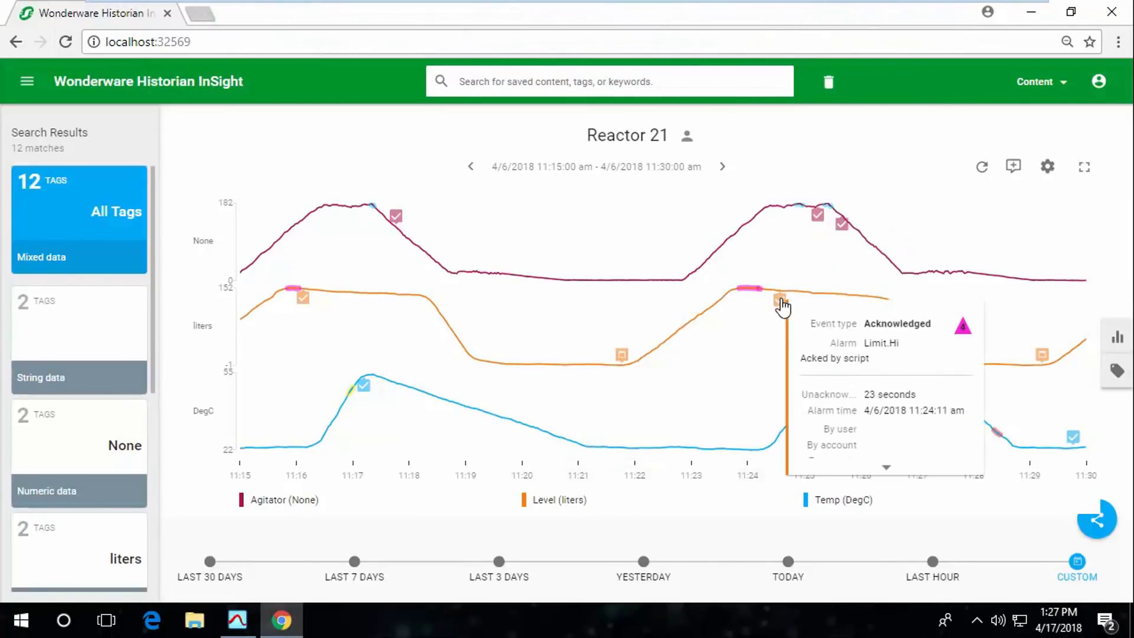
left_click(1013, 167)
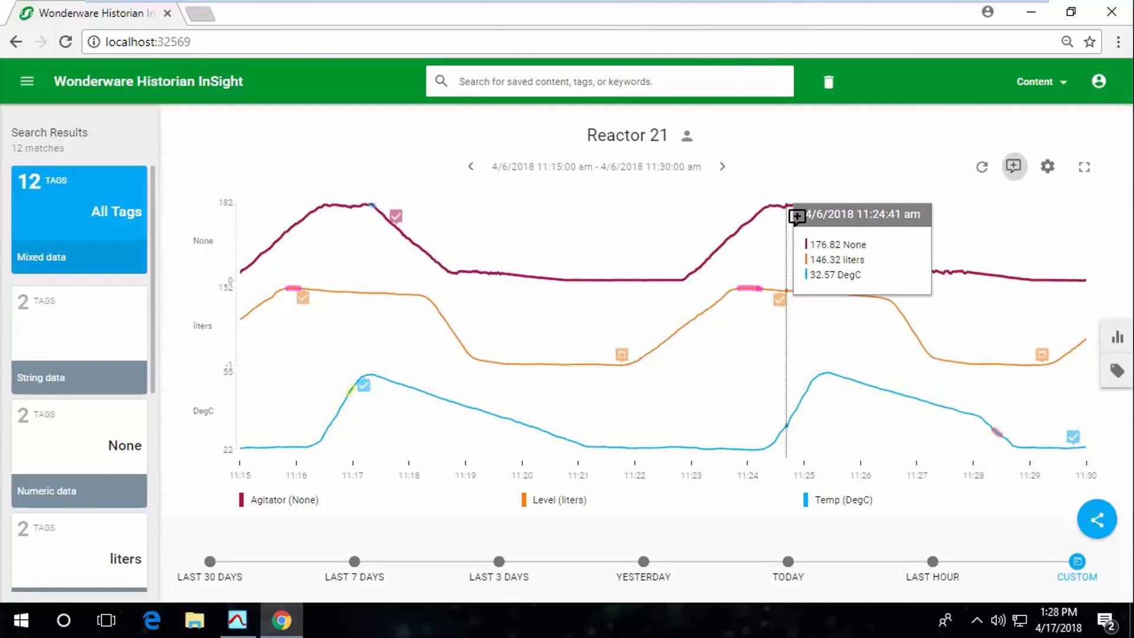
left_click(797, 218)
type("We seem to ")
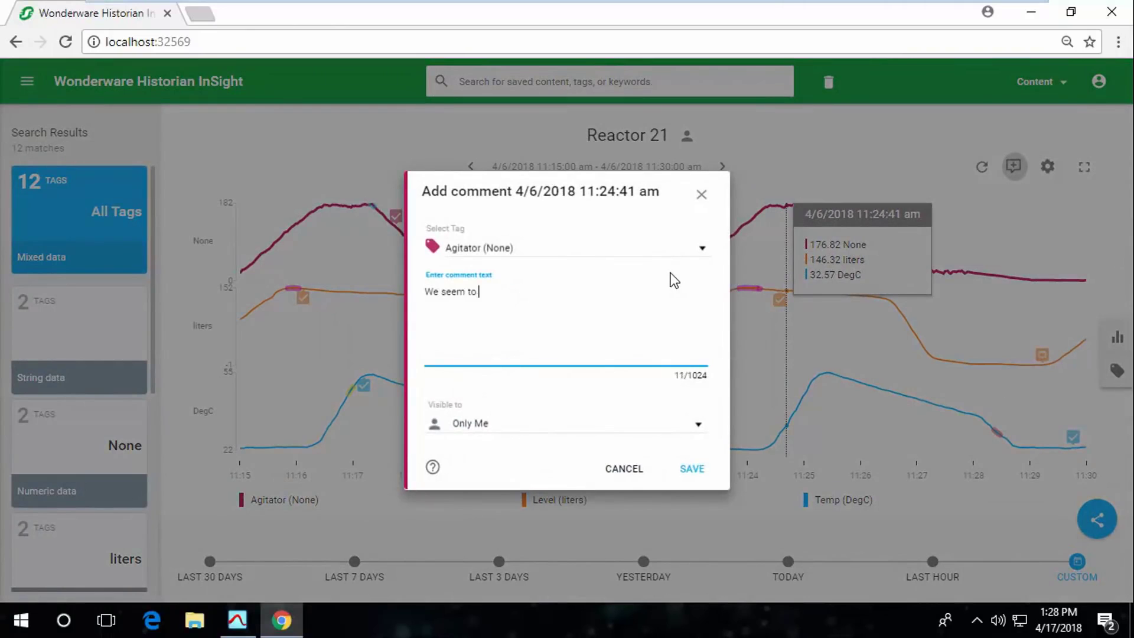
type("have problems with the agit")
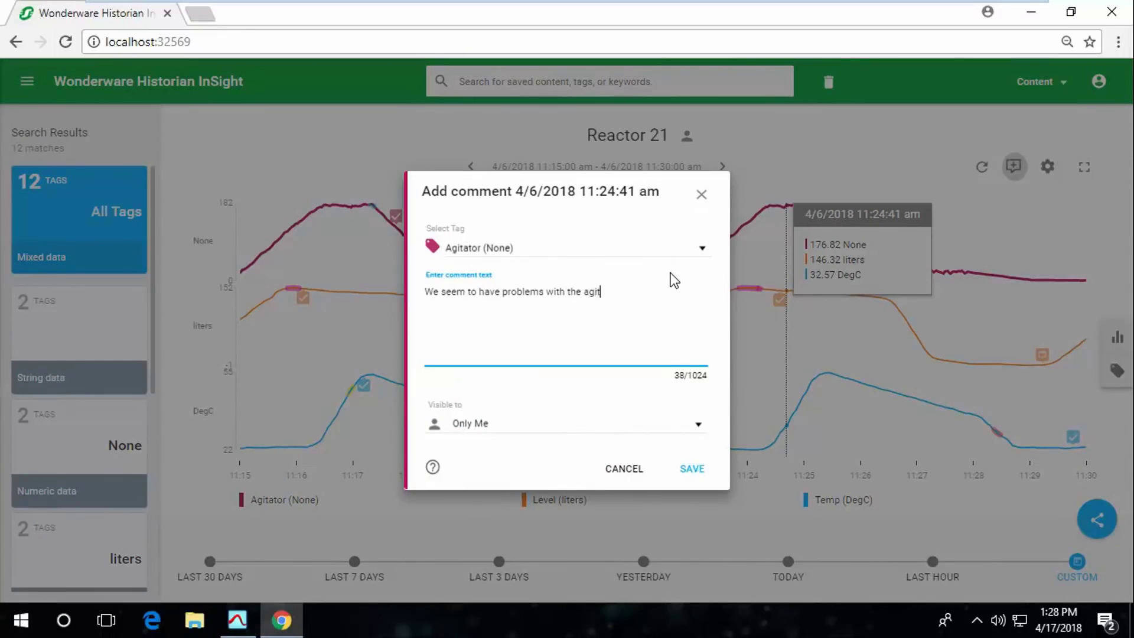
type("ator")
left_click(697, 425)
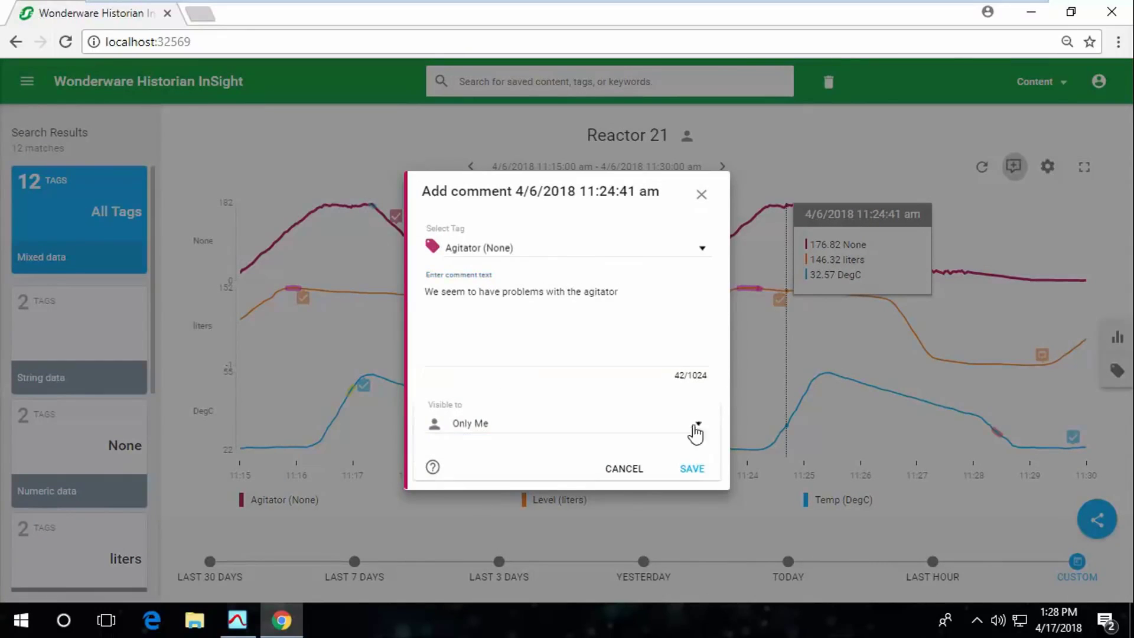
left_click(633, 455)
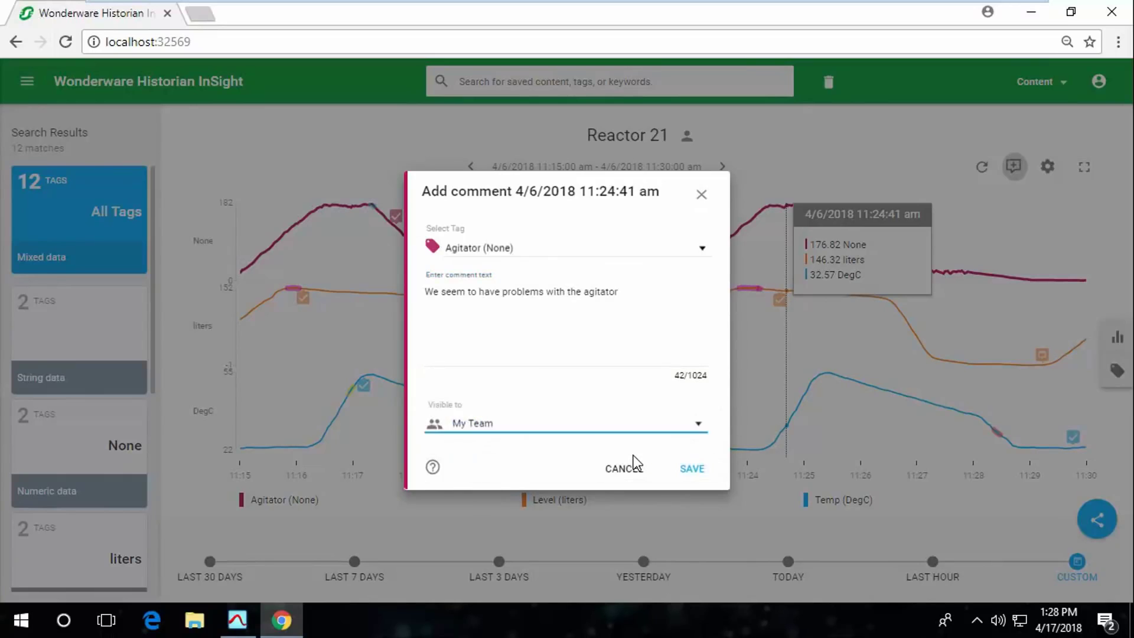
left_click(686, 474)
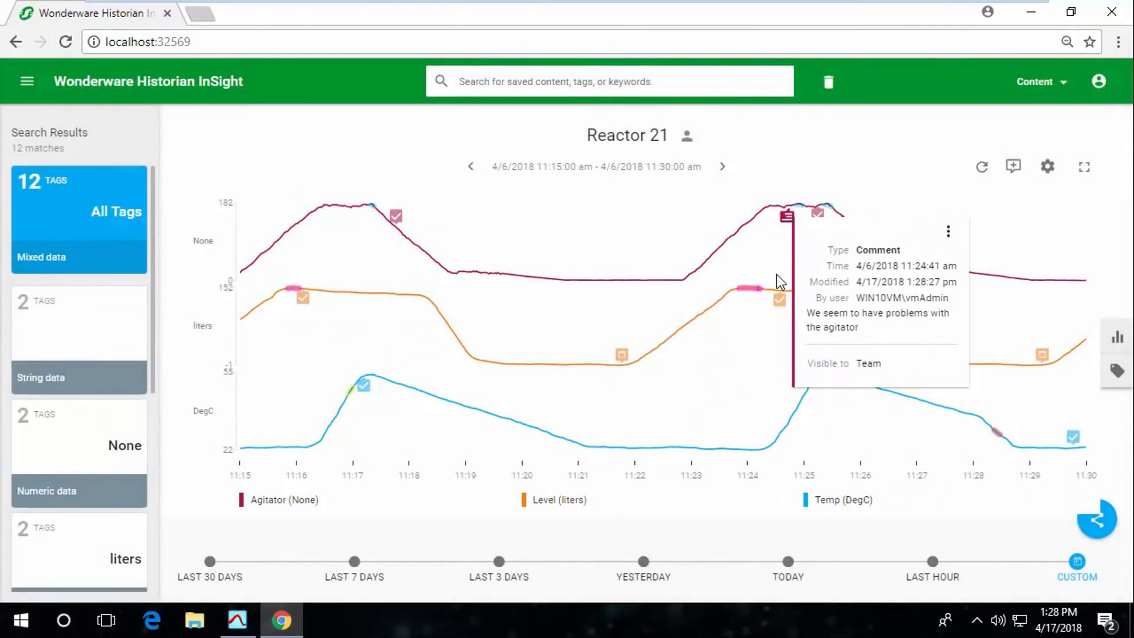
left_click(223, 629)
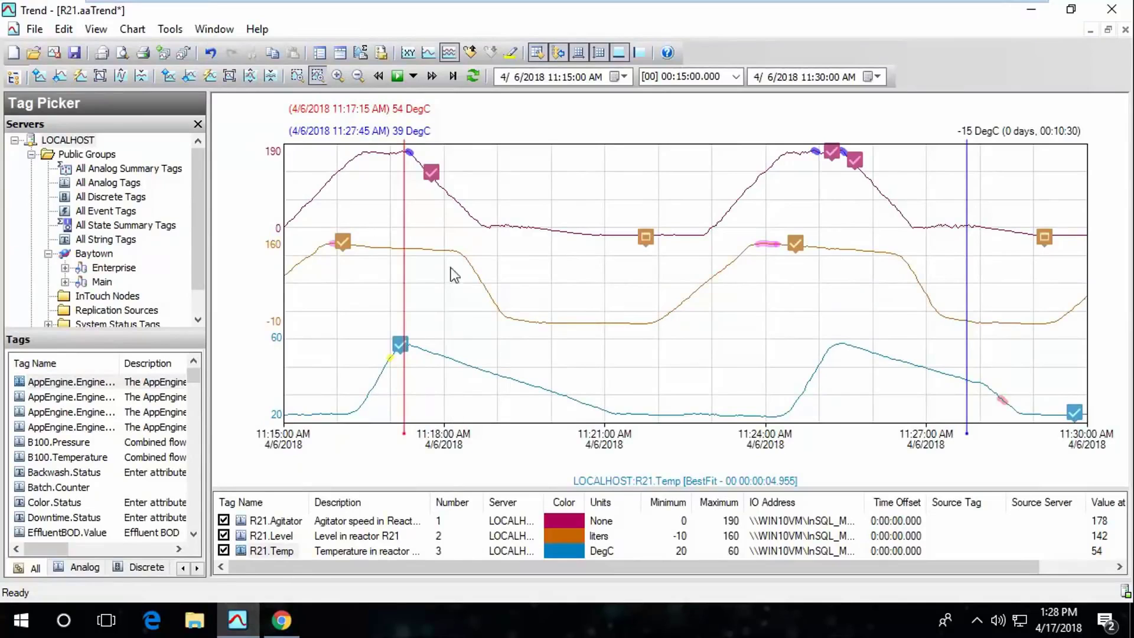
Refresh the R21 trend and inspect the agitator comment and alarm markers near 11:25
left_click(472, 74)
mouse_move(801, 155)
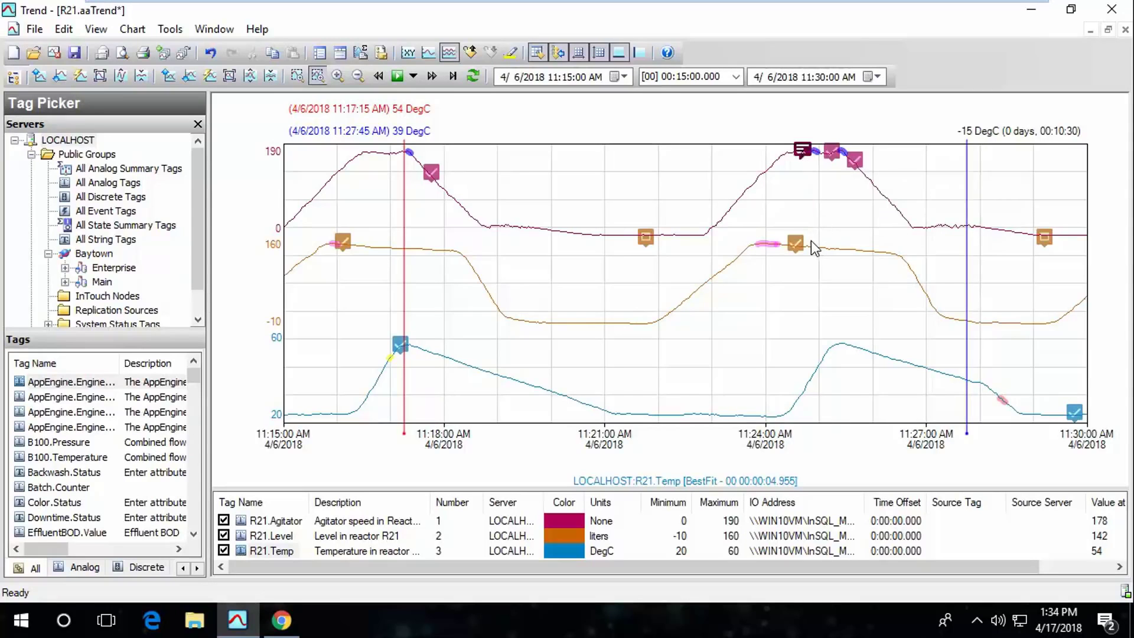
mouse_move(795, 243)
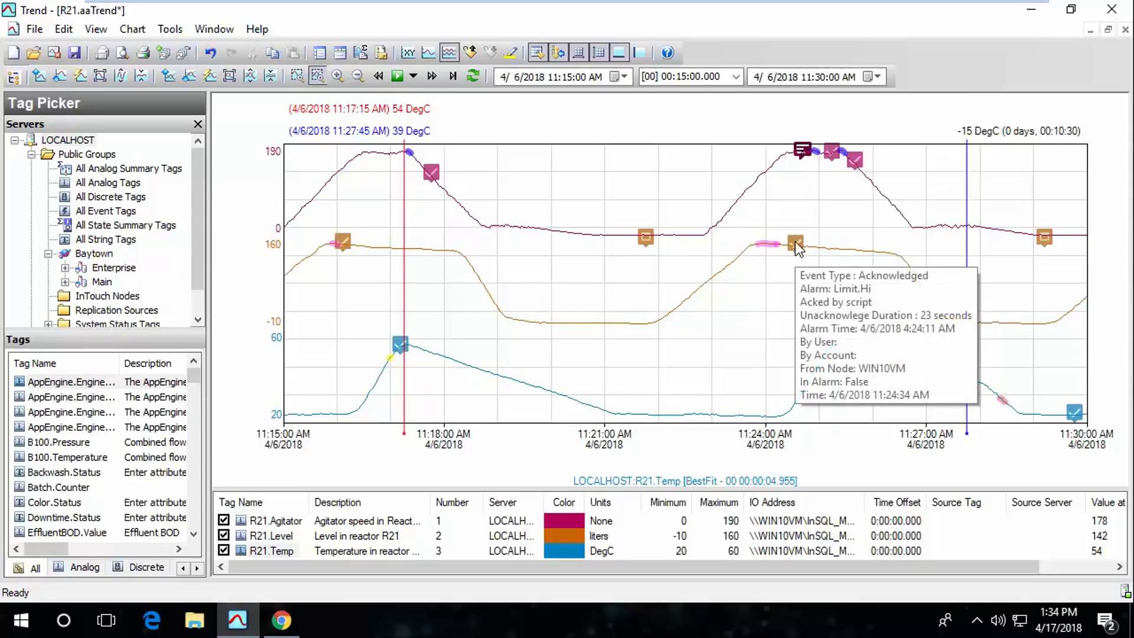